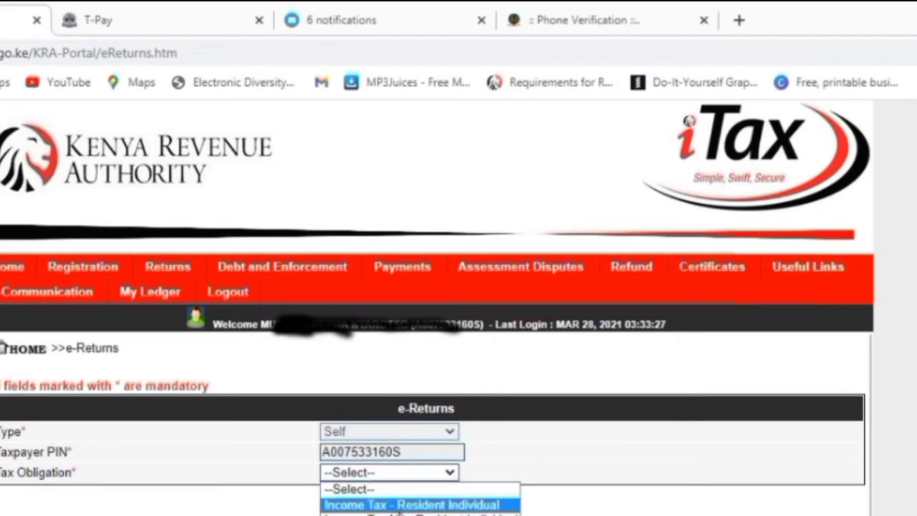
# - Pick Income Tax - Resident Individual, download IT1_Individual_Resident_Return_XLS.zip via IDM and open it
pyautogui.click(412, 504)
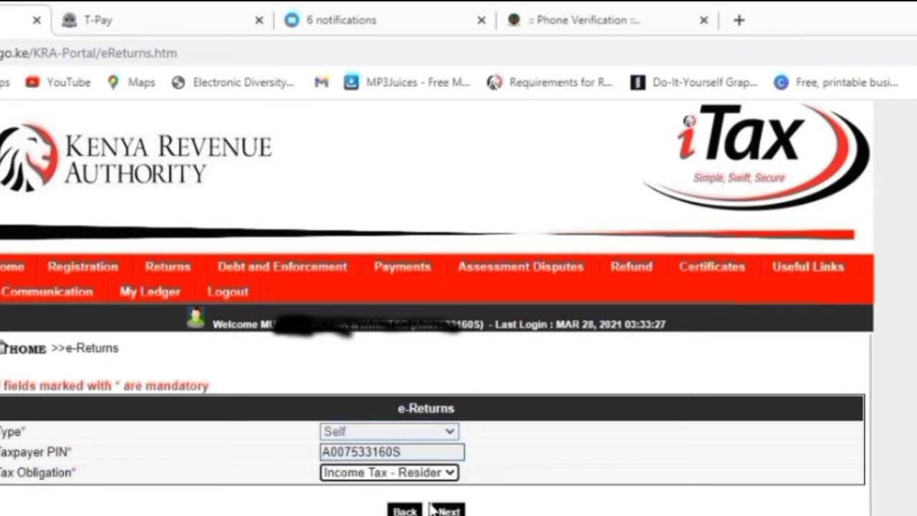
pyautogui.click(449, 510)
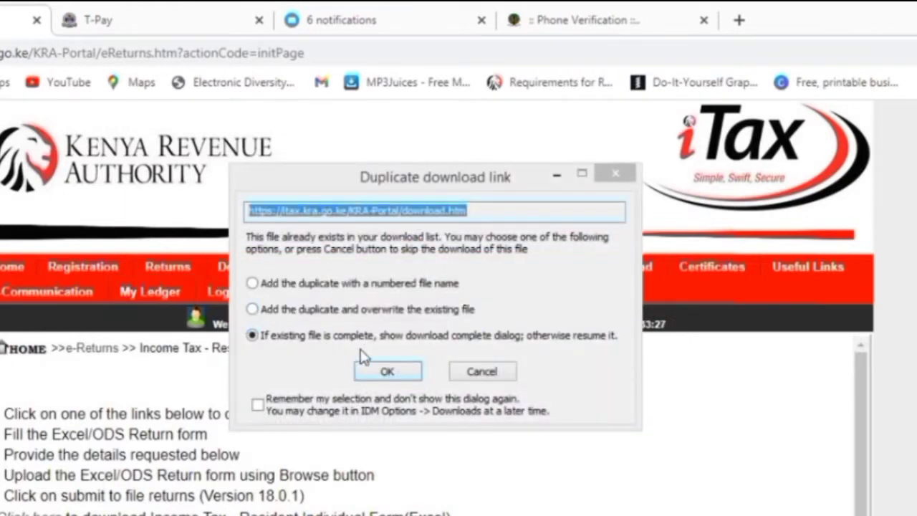
pyautogui.click(395, 375)
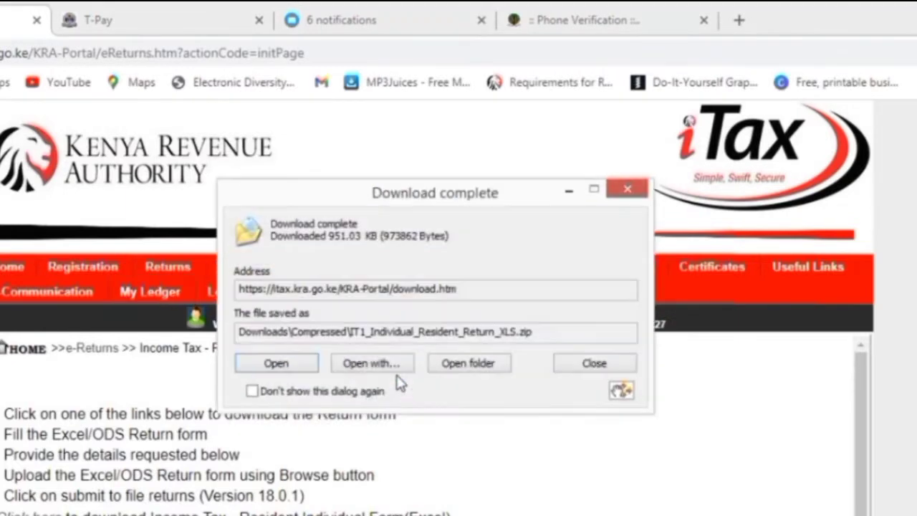
pyautogui.click(293, 364)
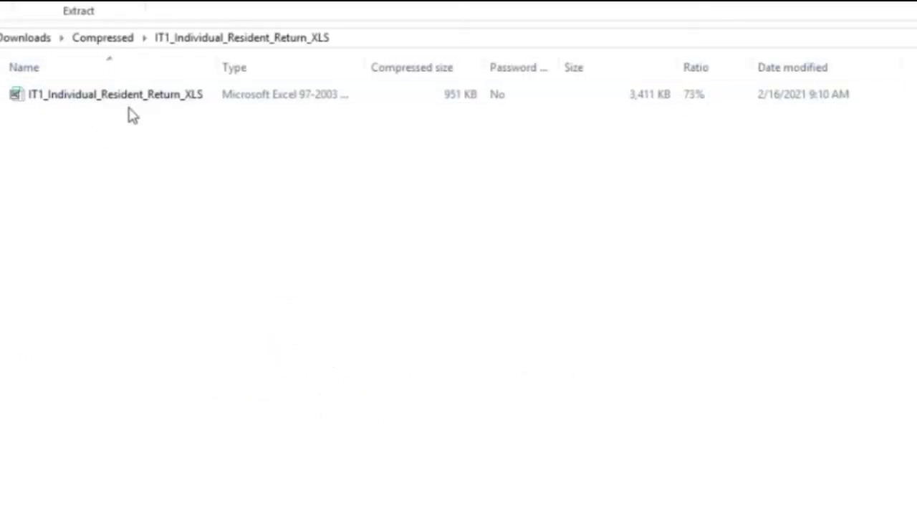
# - Open the IT1_Individual_Resident_Return_XLS workbook from the compressed folder in Excel
pyautogui.click(135, 105)
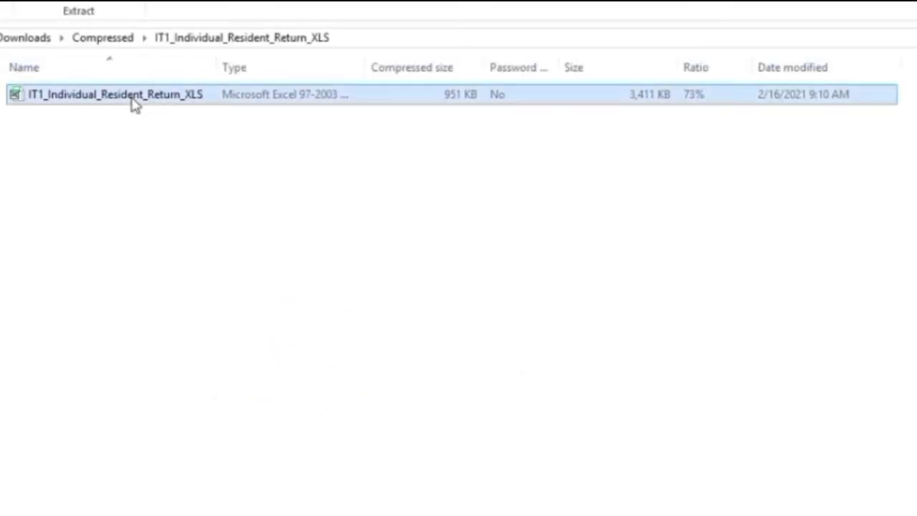
pyautogui.doubleClick(135, 104)
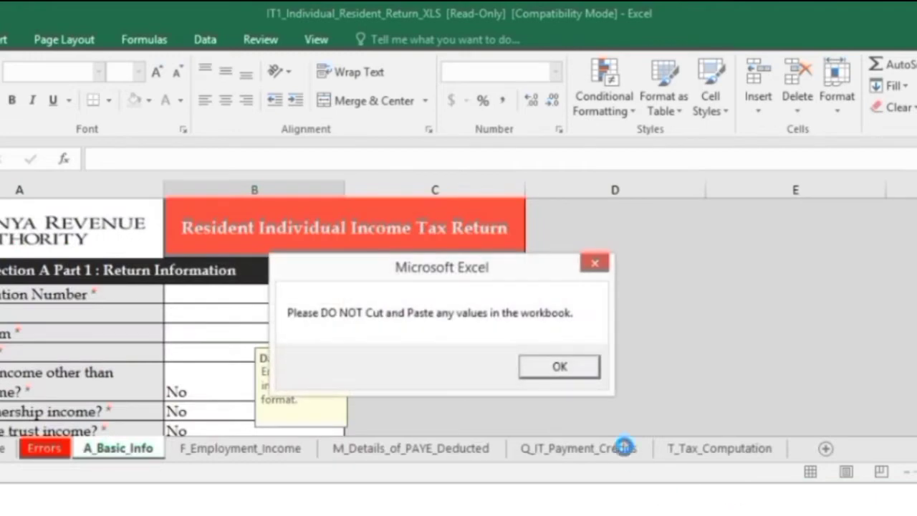
# - Dismiss the cut-and-paste notice, enter the taxpayer PIN and set return type to Original
pyautogui.click(584, 371)
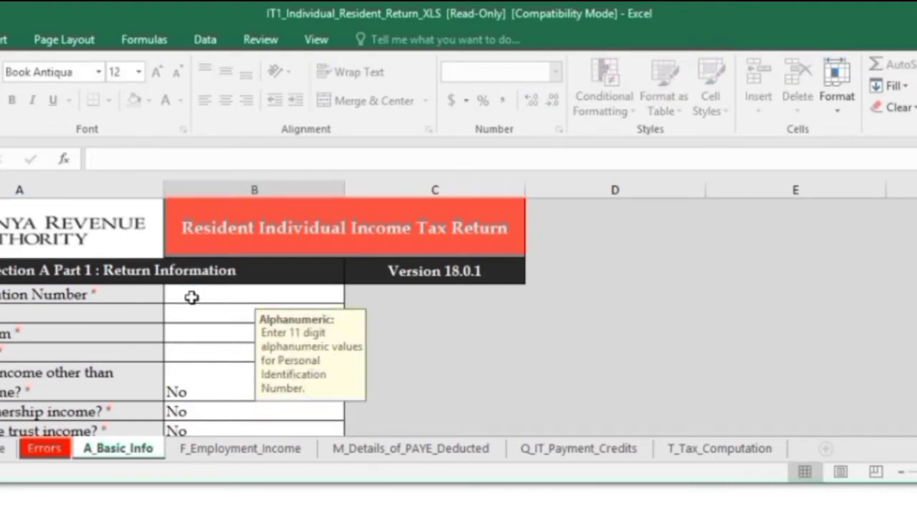
pyautogui.press('Return')
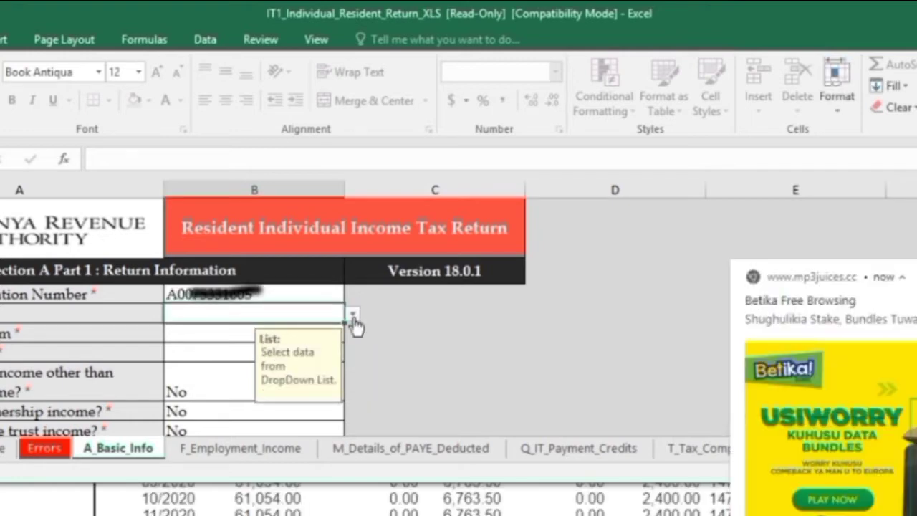
pyautogui.click(352, 316)
pyautogui.click(286, 323)
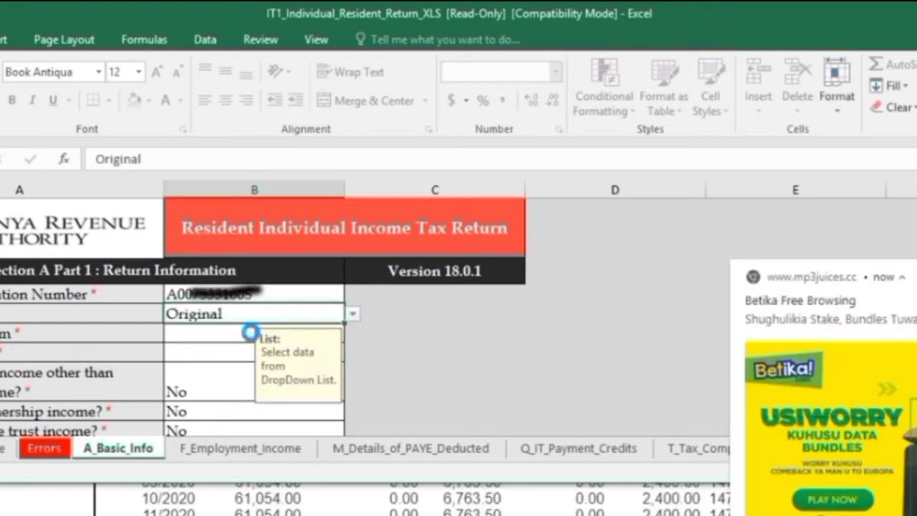
# - Enter the return period as 01/01/2020 to 31/12/2020
pyautogui.click(215, 337)
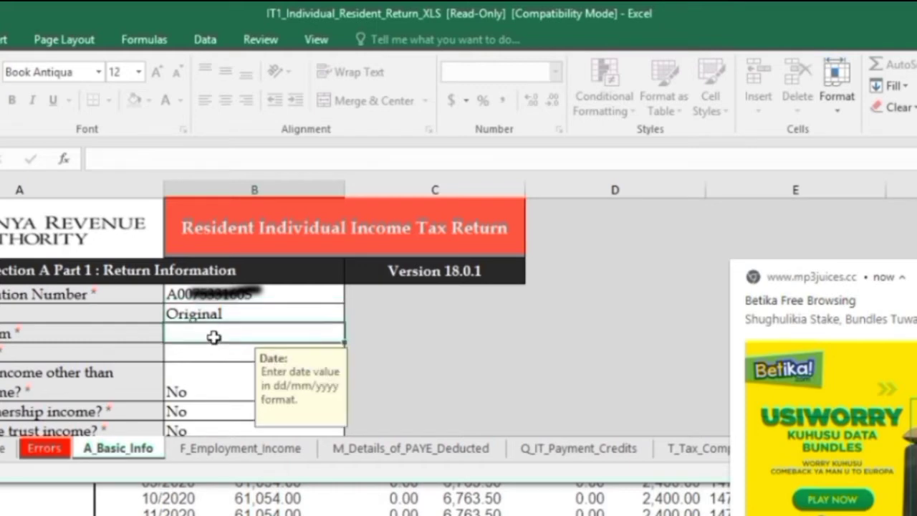
pyautogui.write('01/01/')
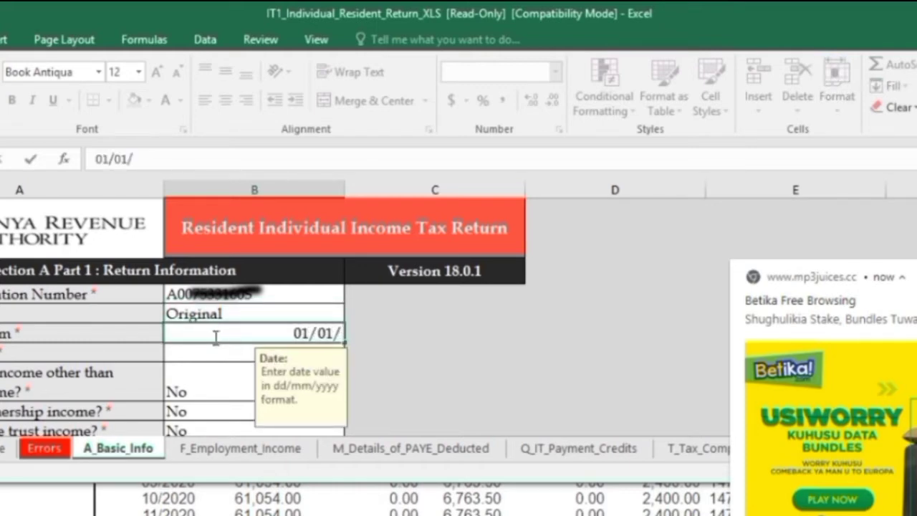
pyautogui.write('2020')
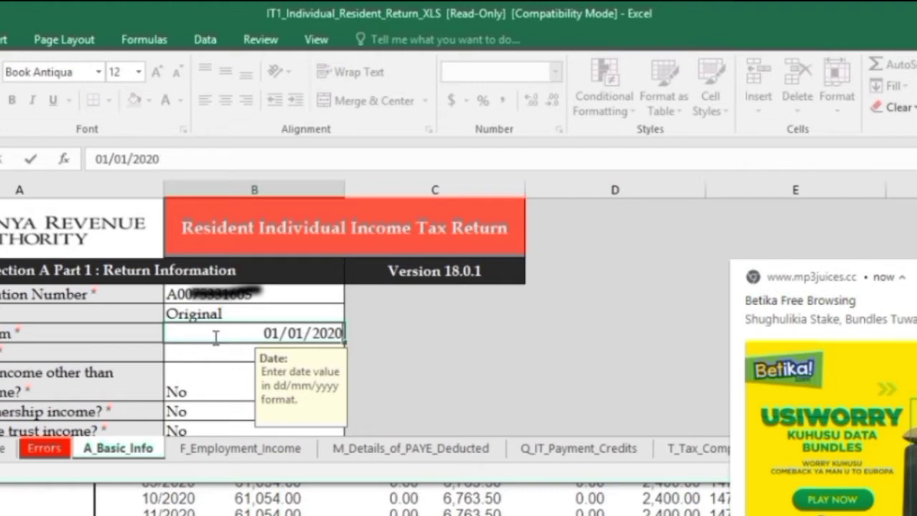
pyautogui.click(222, 353)
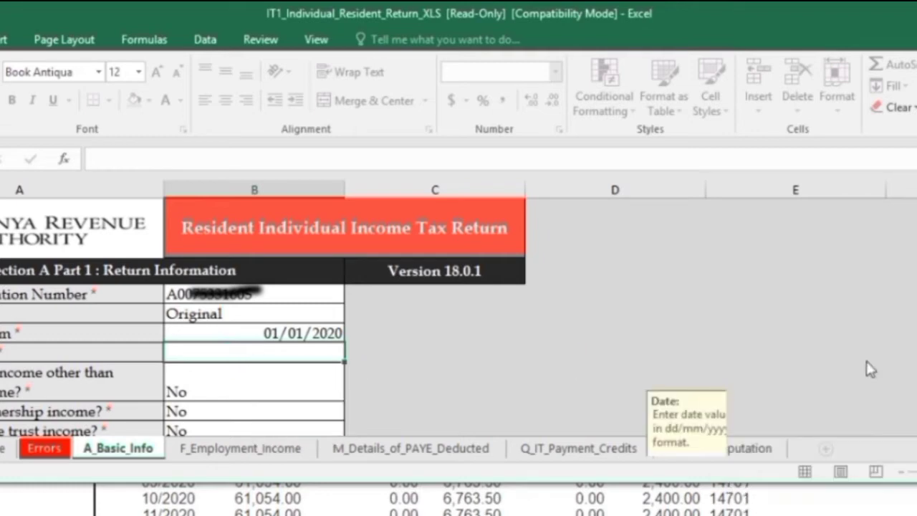
pyautogui.click(323, 358)
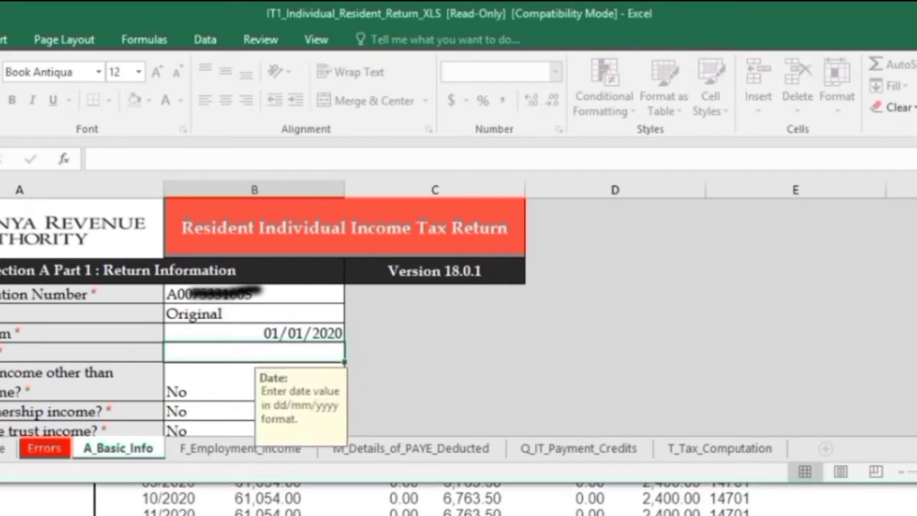
pyautogui.press('Up')
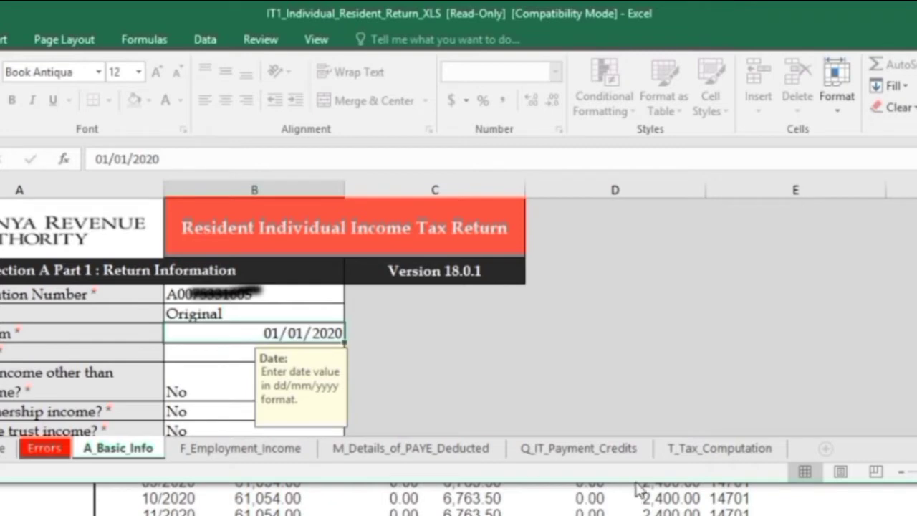
pyautogui.click(233, 360)
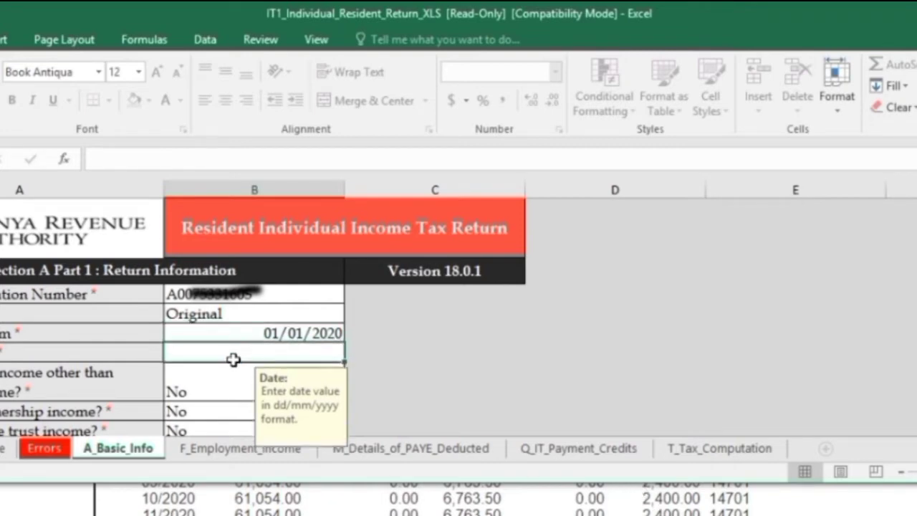
pyautogui.write('31')
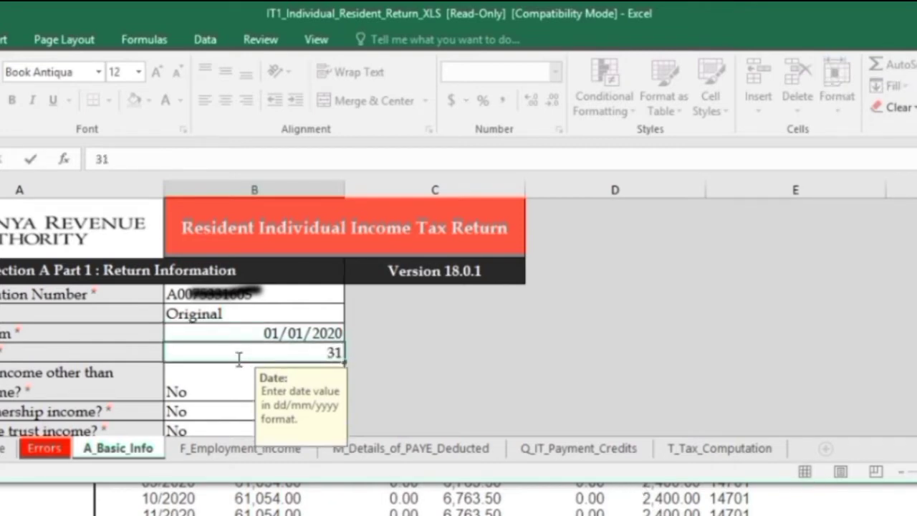
pyautogui.write('/12/')
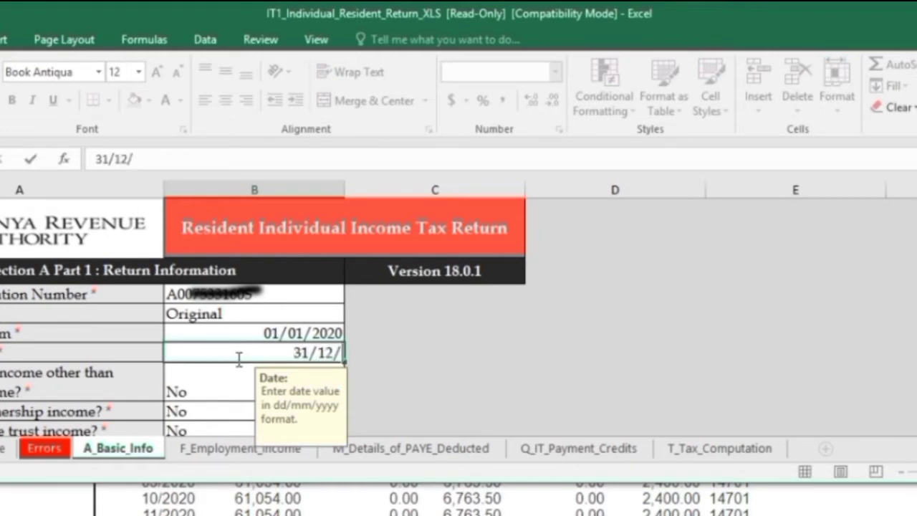
pyautogui.write('2020')
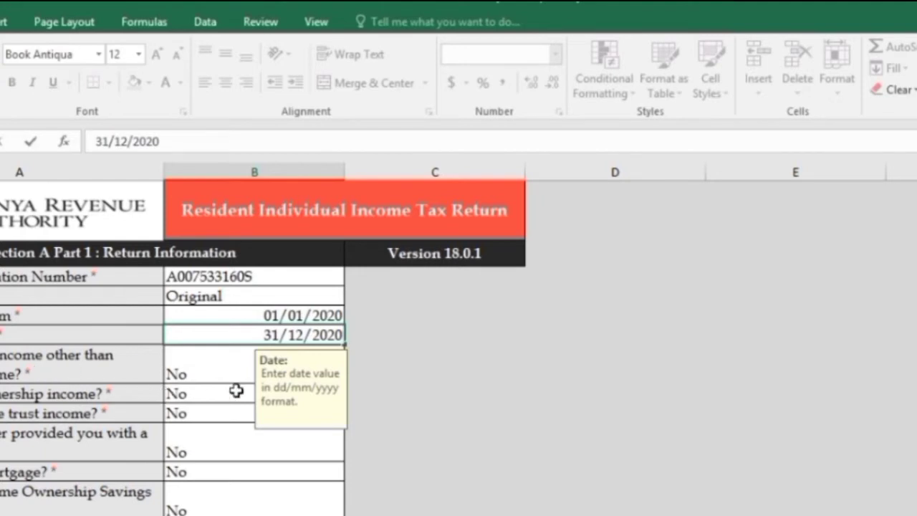
# - Scroll through the rest of A_Basic_Info and press NEXT to reach Section F employment income
pyautogui.scroll(-1, 137, 422)
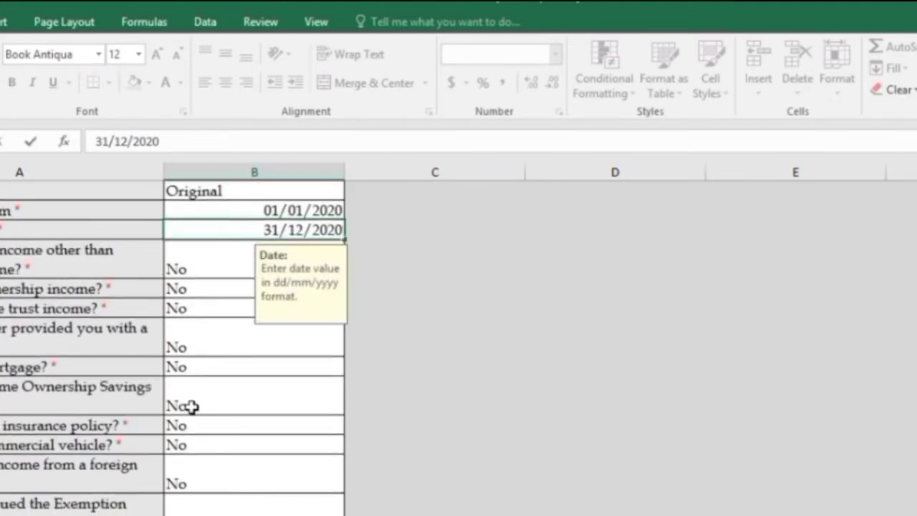
pyautogui.scroll(-3, 192, 407)
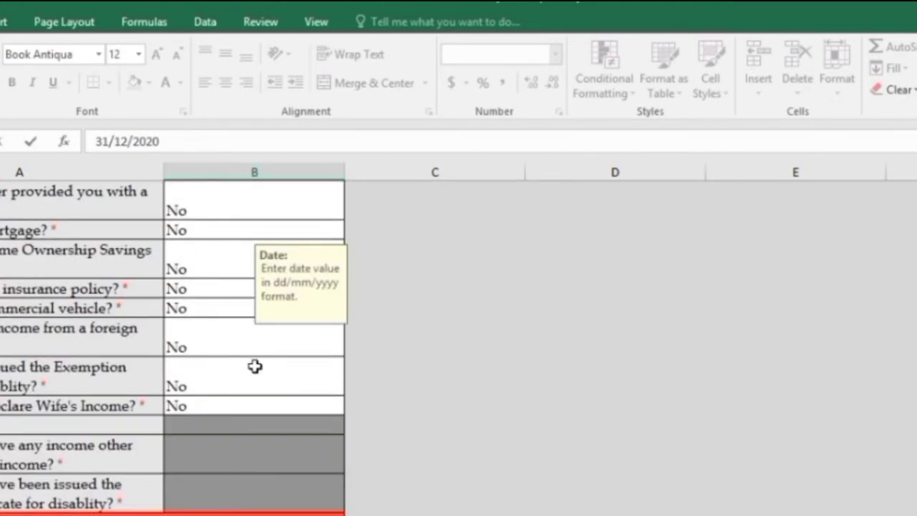
pyautogui.scroll(-5, 248, 370)
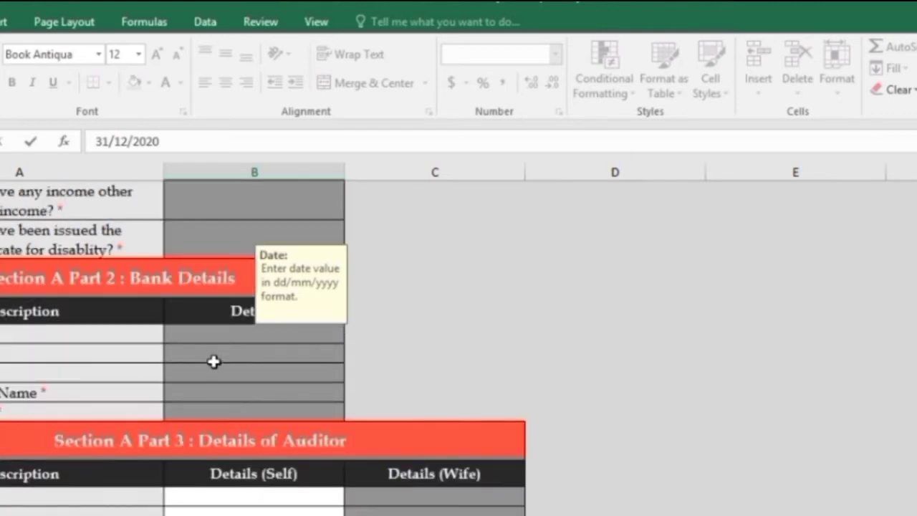
pyautogui.scroll(1, 214, 361)
pyautogui.scroll(-5, 213, 354)
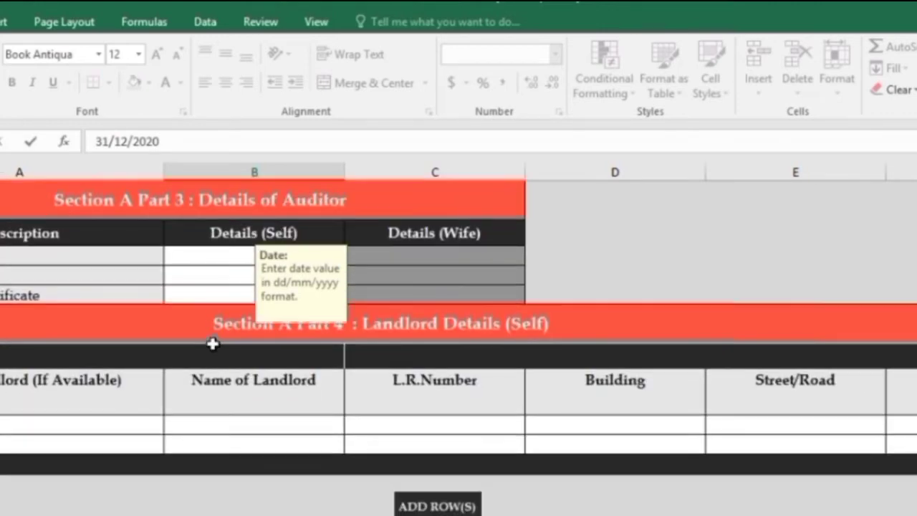
pyautogui.scroll(-5, 214, 329)
pyautogui.scroll(-7, 315, 342)
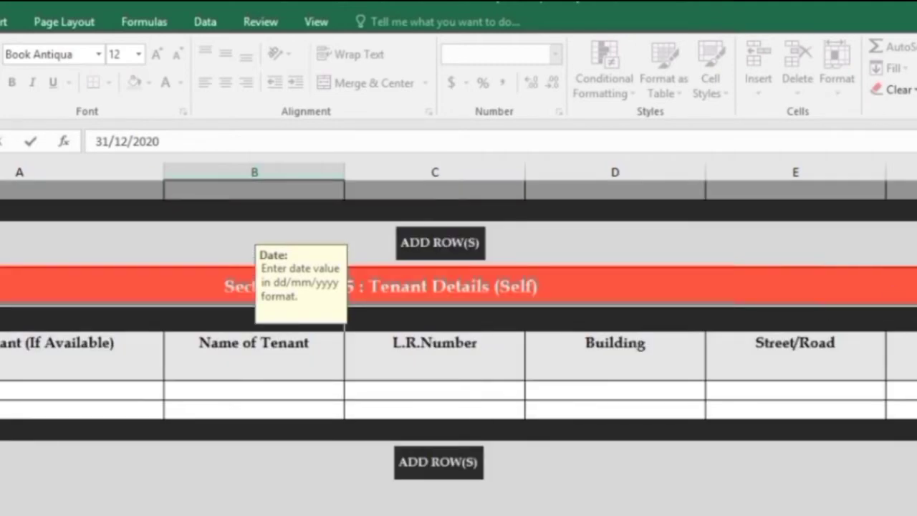
pyautogui.scroll(-9, 458, 344)
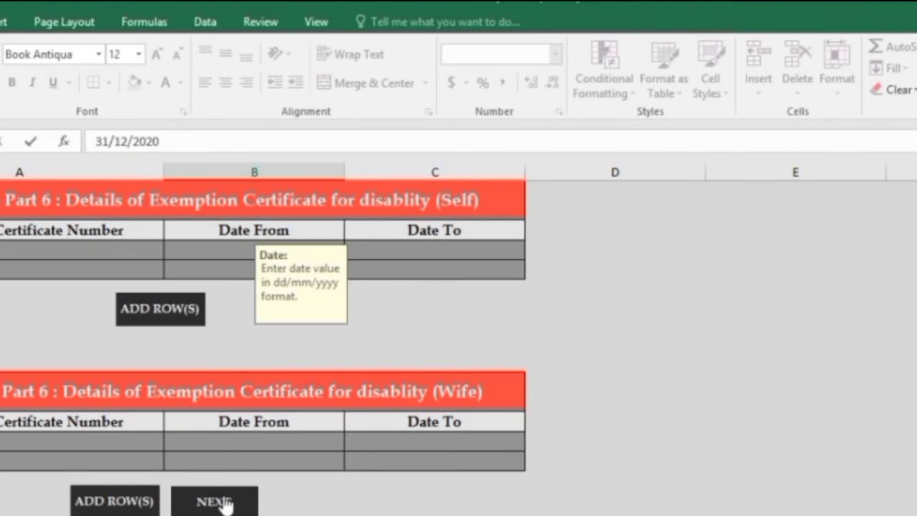
pyautogui.click(222, 497)
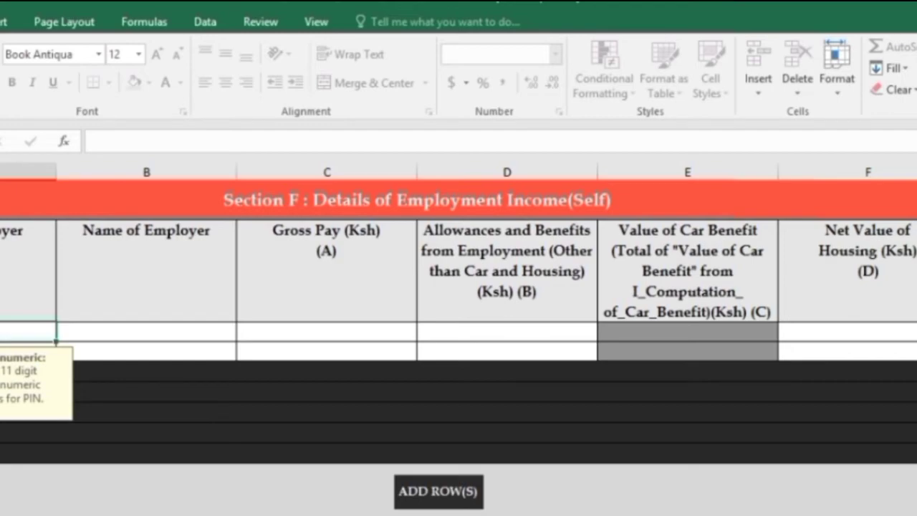
# - Show the latest 2020 P9 form from Quick Access in the T-Pay browser tab
pyautogui.click(266, 494)
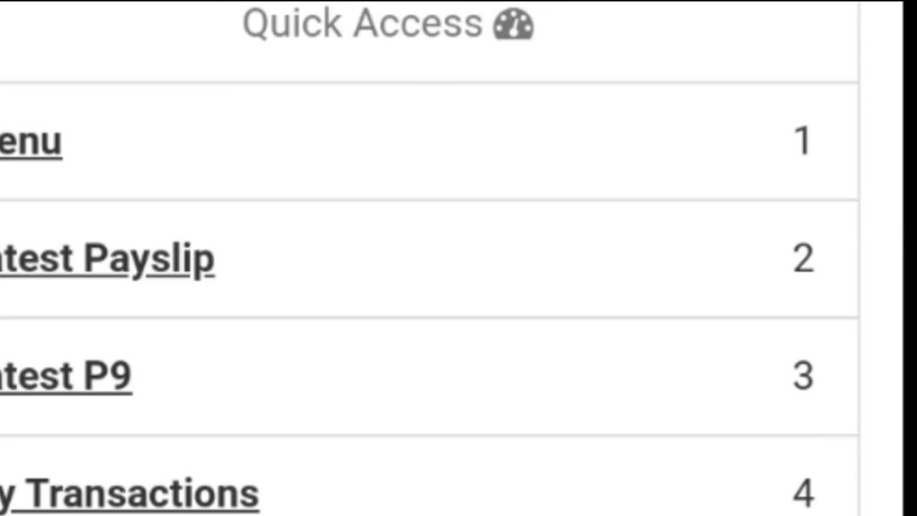
pyautogui.click(66, 376)
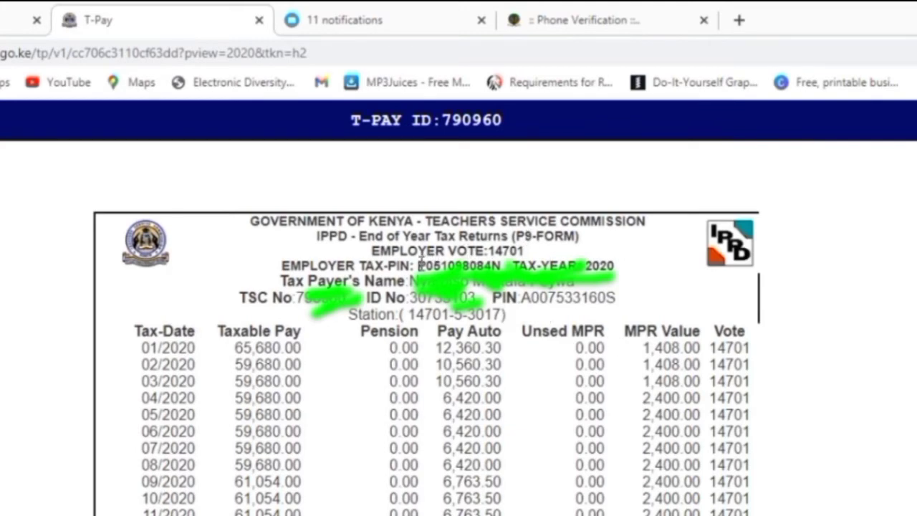
# - Fill Section F (Self) with employer TSC, gross pay 727,656 and 0 allowances, housing and pension
pyautogui.moveTo(420, 264); pyautogui.dragTo(496, 265)
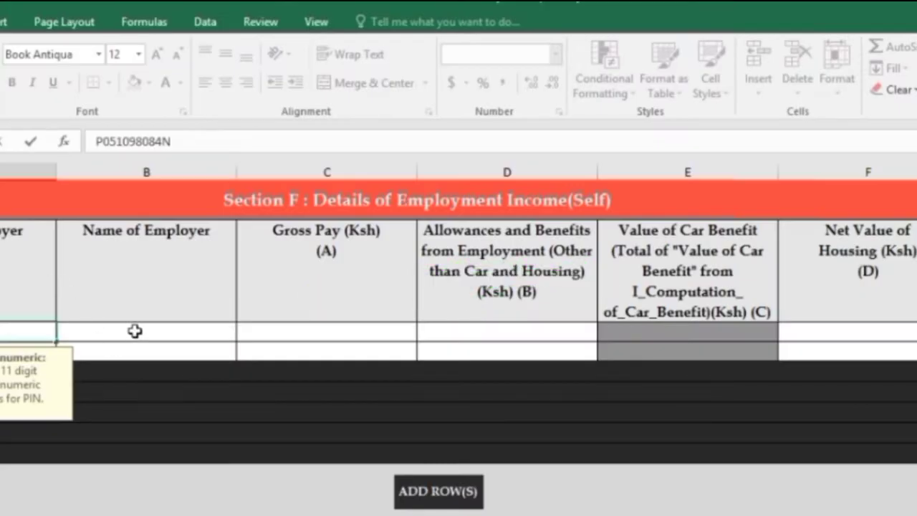
pyautogui.click(136, 332)
pyautogui.write('T')
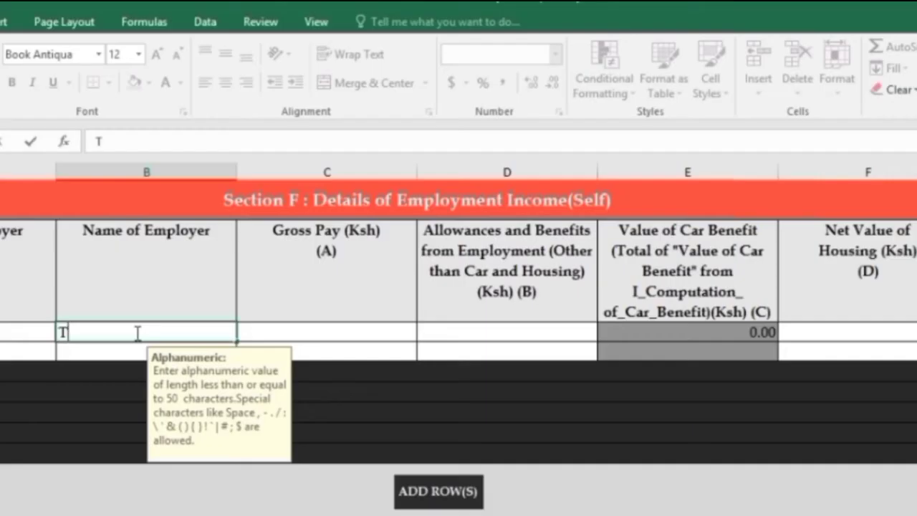
pyautogui.write('SC')
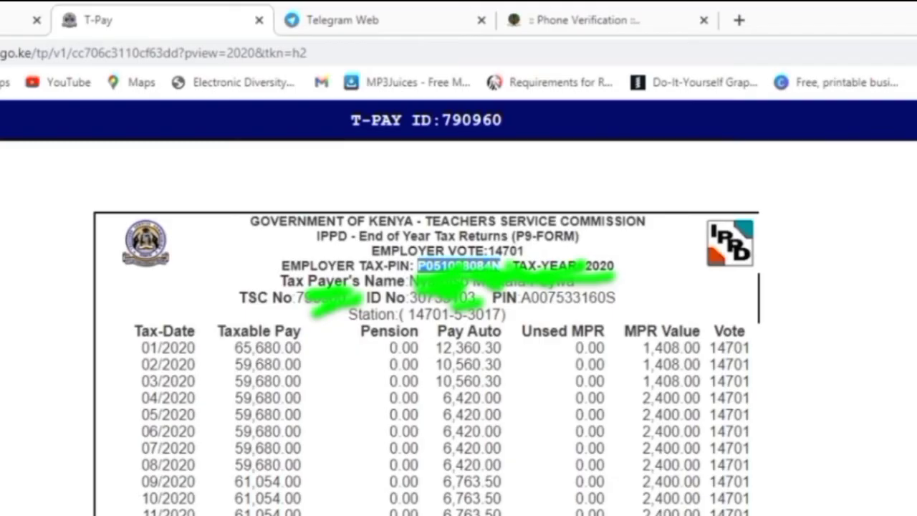
pyautogui.click(494, 266)
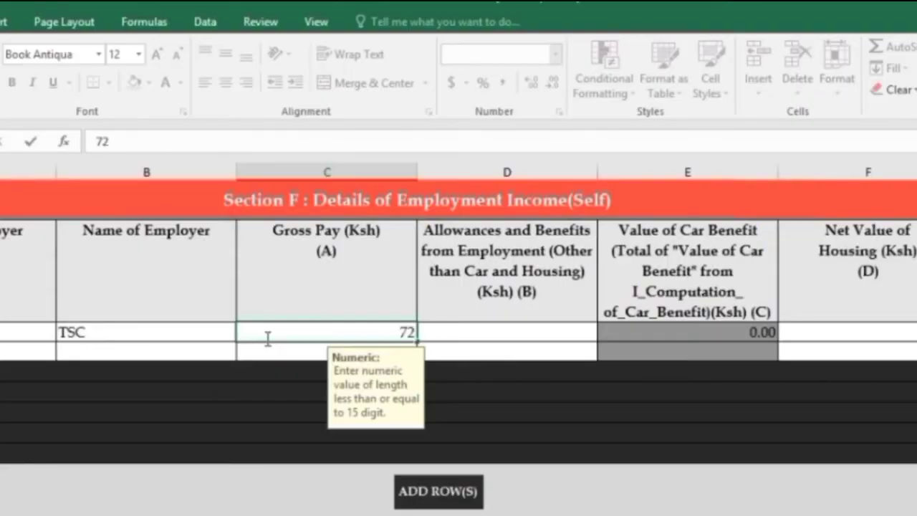
pyautogui.write('7656')
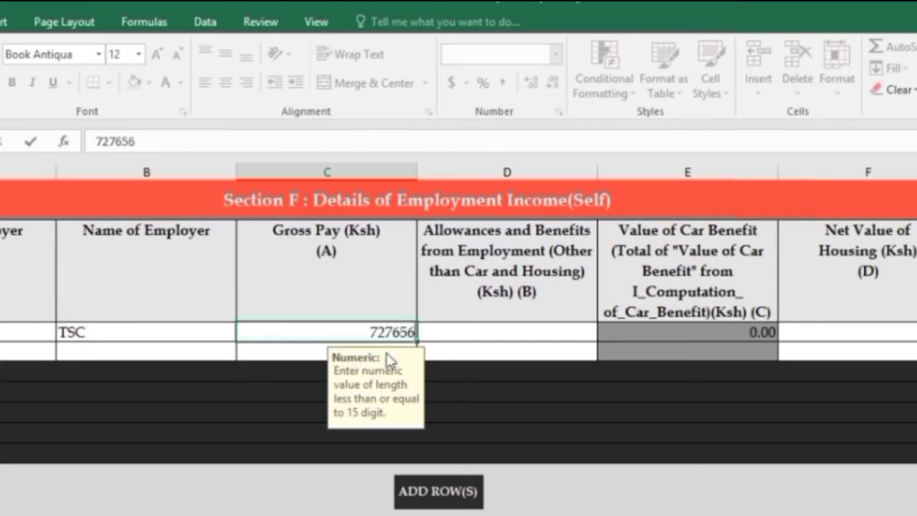
pyautogui.click(483, 330)
pyautogui.write('0')
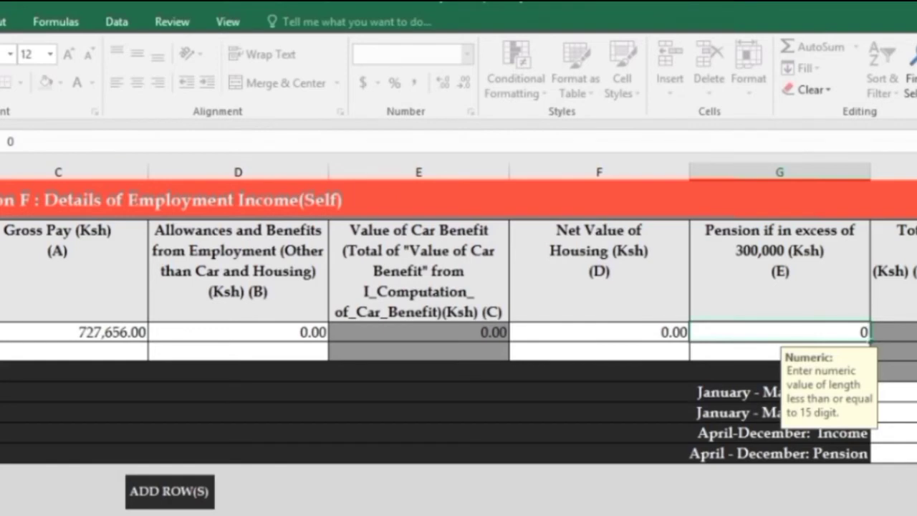
pyautogui.press('Tab')
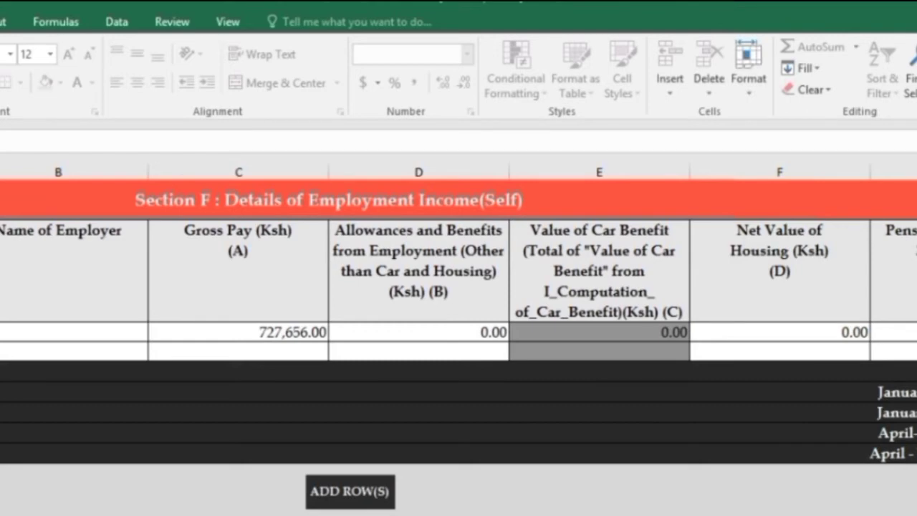
pyautogui.scroll(-4, 458, 343)
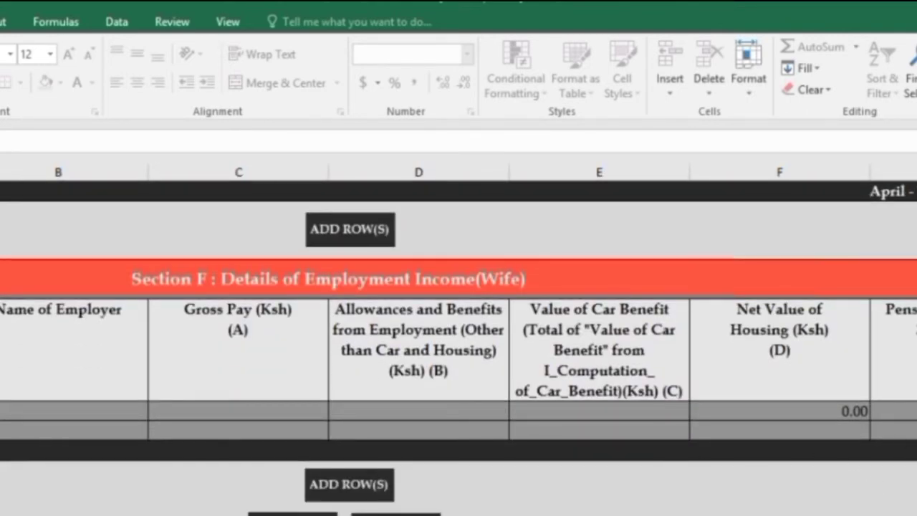
pyautogui.scroll(4, 458, 344)
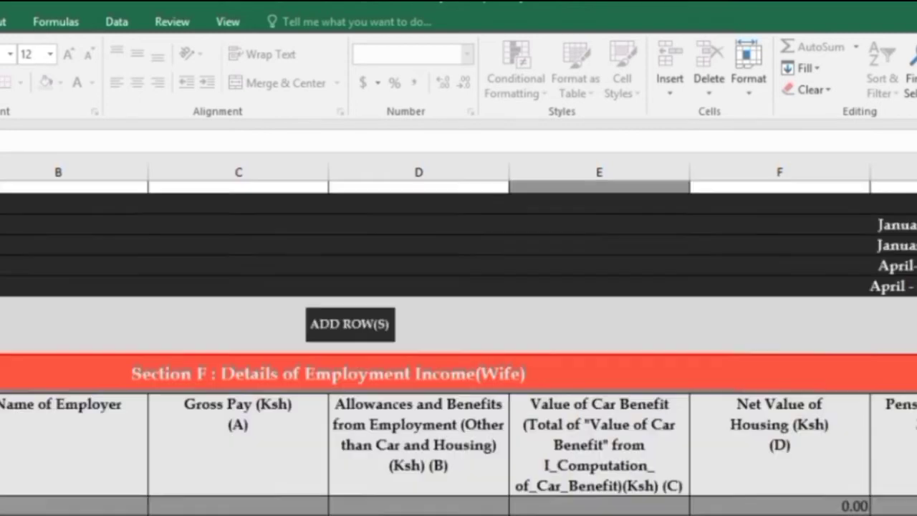
pyautogui.scroll(-1, 459, 343)
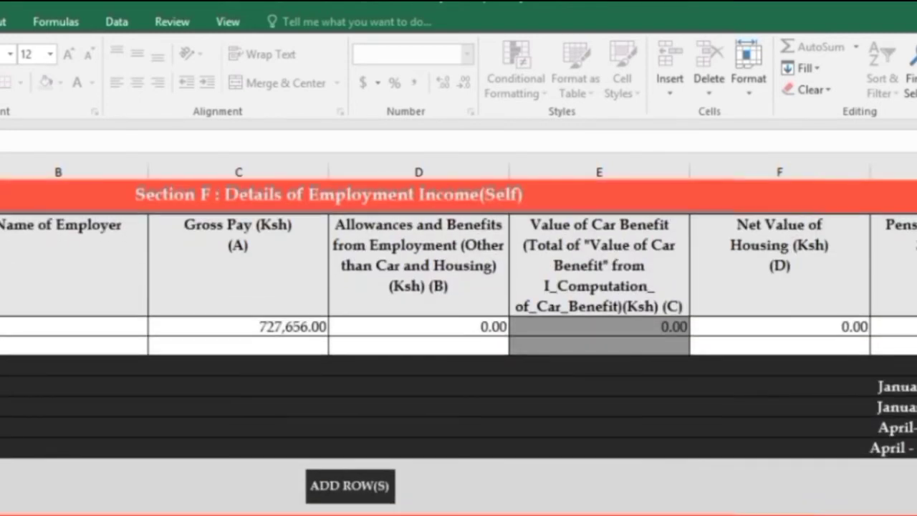
pyautogui.scroll(-4, 363, 388)
pyautogui.scroll(4, 363, 387)
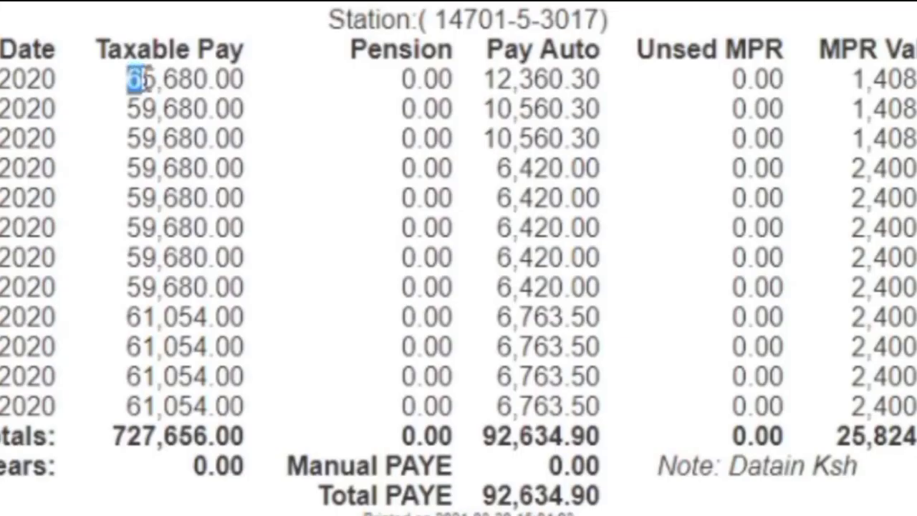
# - Enter January–March income 185,040 and April–December income 542,616 from the P9 figures
pyautogui.moveTo(139, 76); pyautogui.dragTo(245, 137)
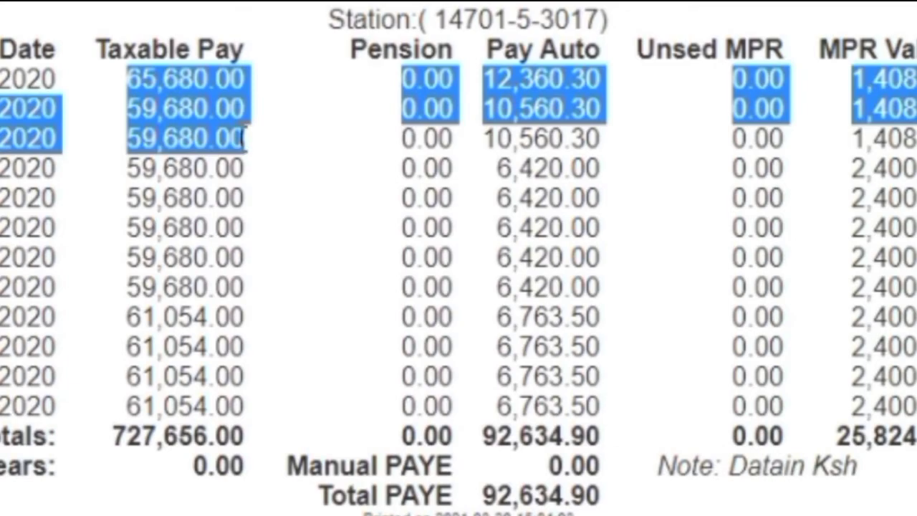
pyautogui.write('185')
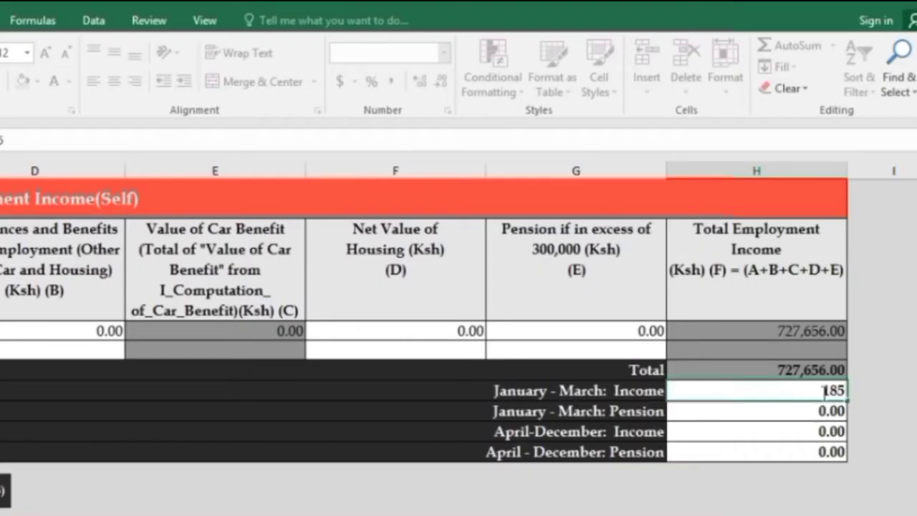
pyautogui.write('040')
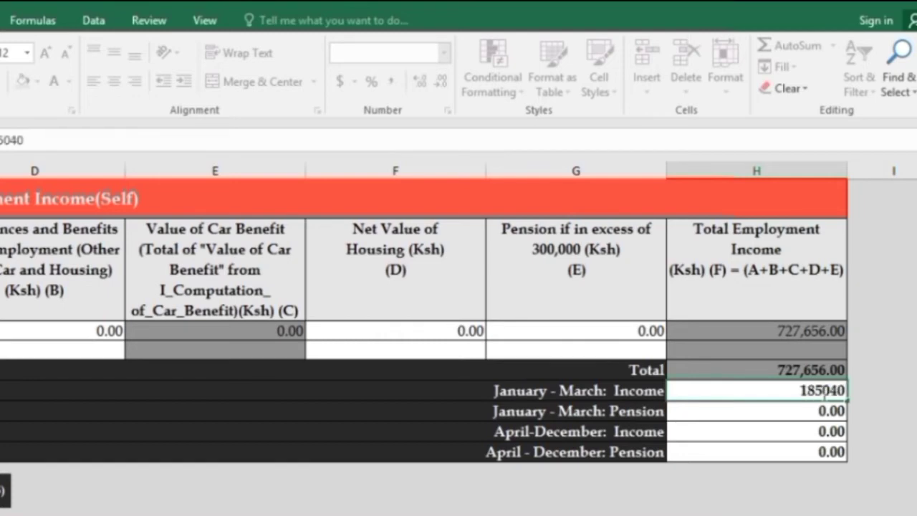
pyautogui.click(803, 432)
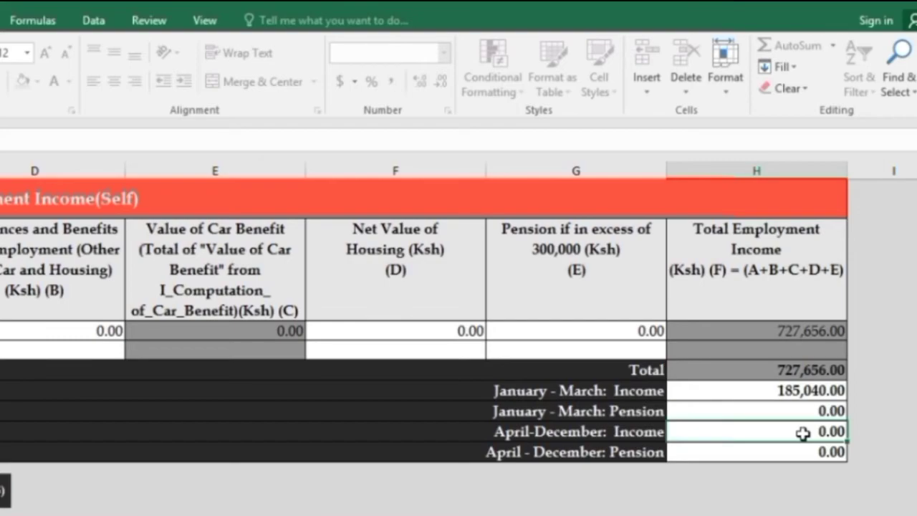
pyautogui.write('54')
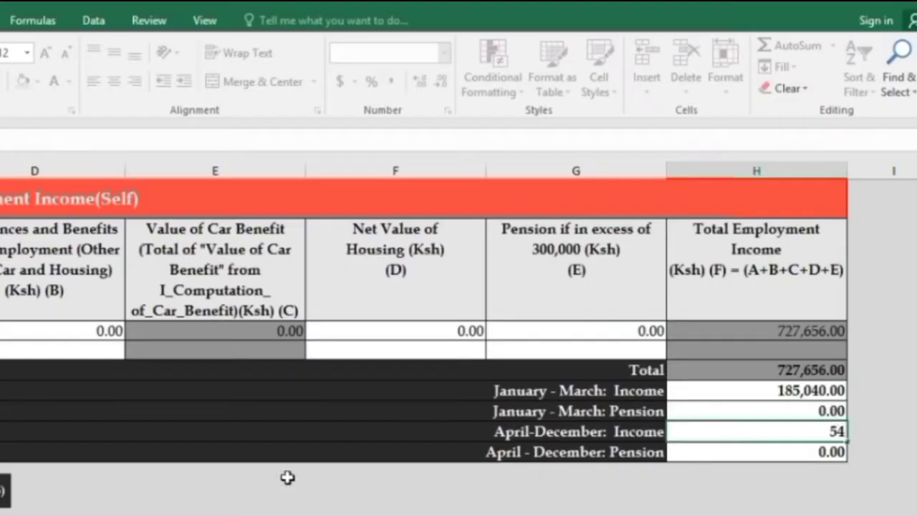
pyautogui.write('2')
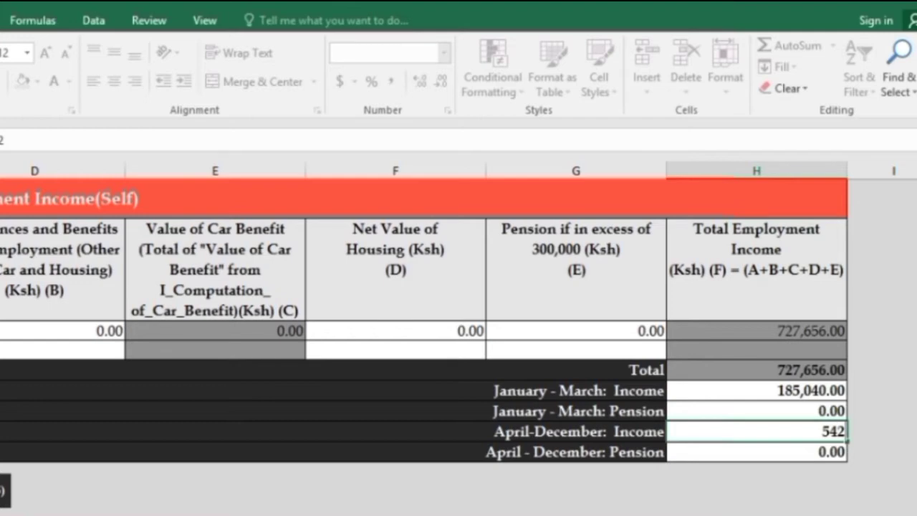
pyautogui.write('616')
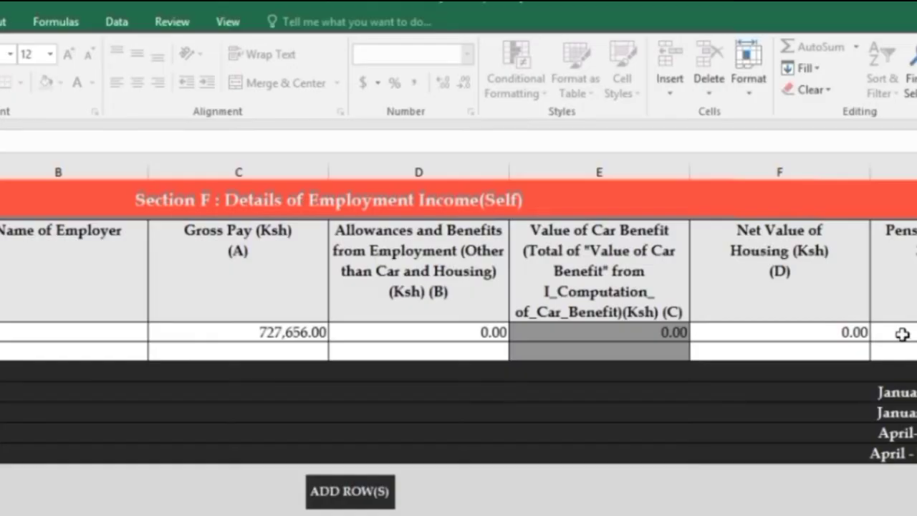
pyautogui.click(901, 334)
pyautogui.press('Tab')
pyautogui.press('Tab')
pyautogui.click(828, 328)
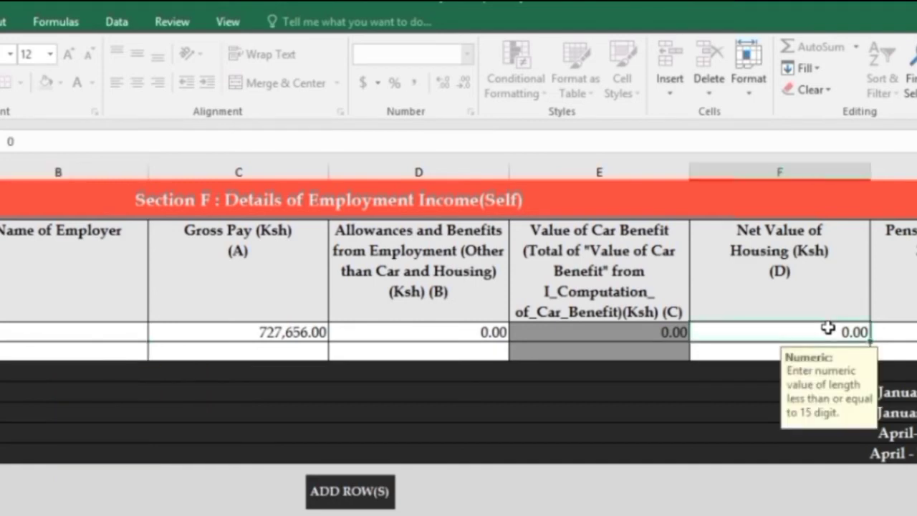
pyautogui.press('Tab')
pyautogui.press('Tab')
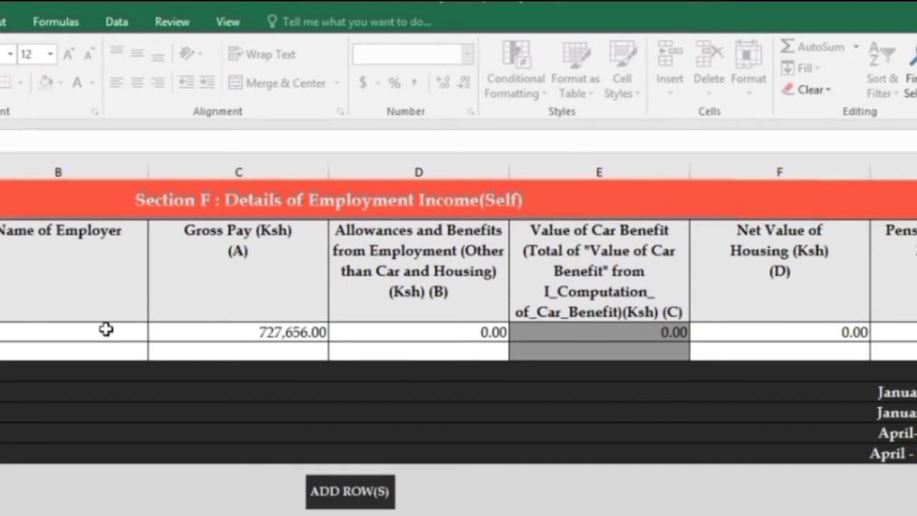
pyautogui.click(103, 326)
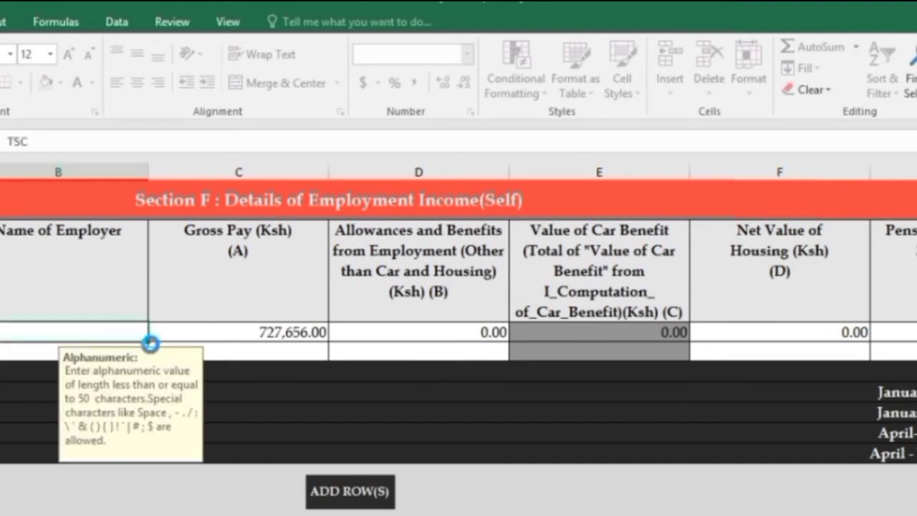
pyautogui.press('Tab')
pyautogui.press('Tab')
pyautogui.press('Tab')
pyautogui.press('Tab')
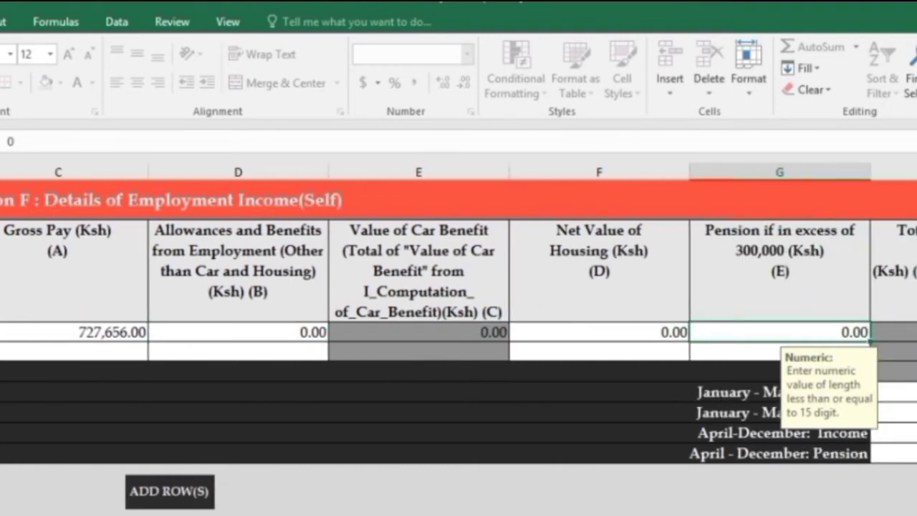
pyautogui.scroll(-4, 135, 336)
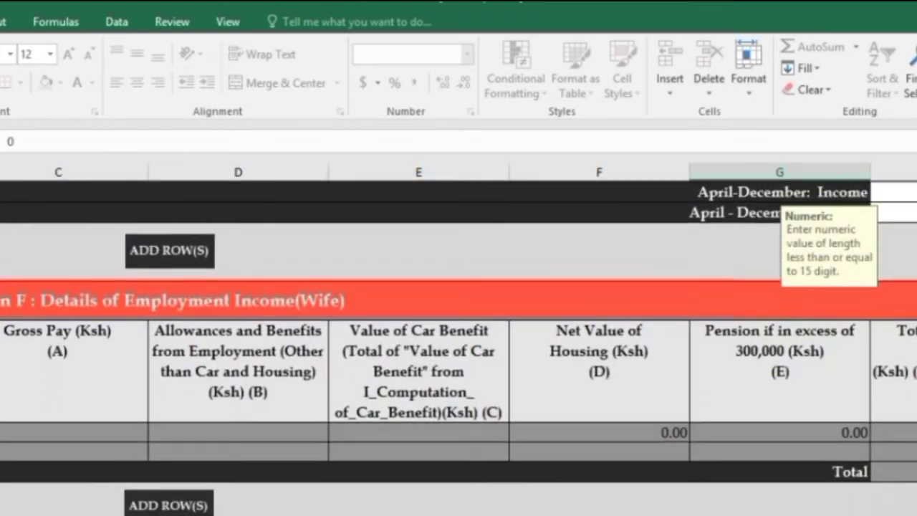
pyautogui.scroll(4, 444, 446)
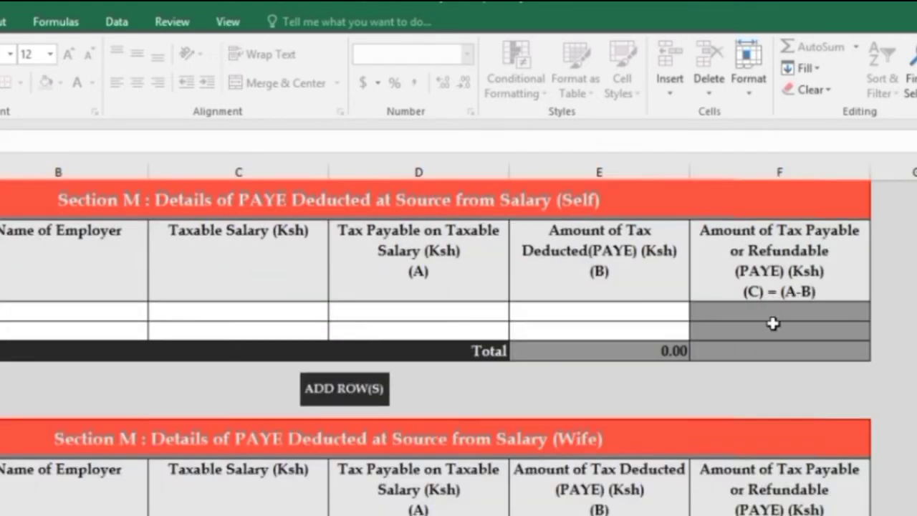
# - Fill Section M PAYE with the employer PIN, TSC, taxable salary 727,656, and verify 92,365 tax deducted
pyautogui.click(21, 312)
pyautogui.click(46, 312)
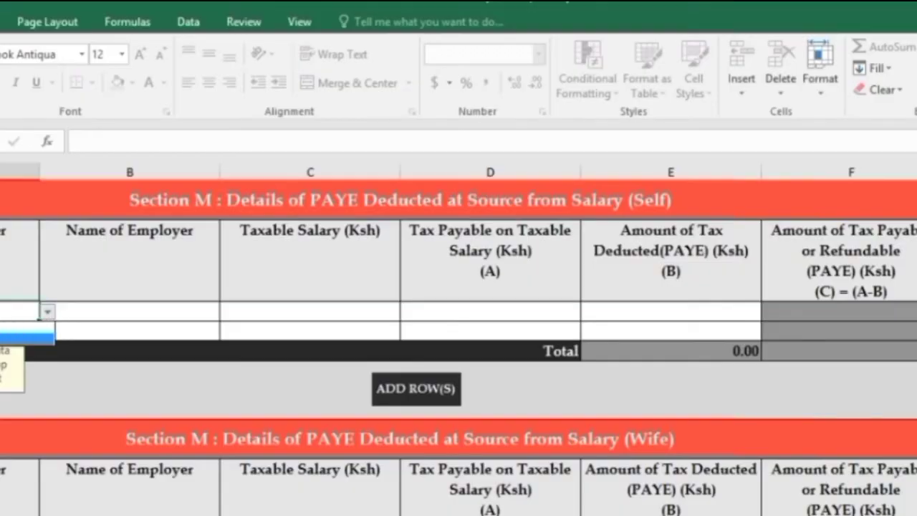
pyautogui.click(26, 337)
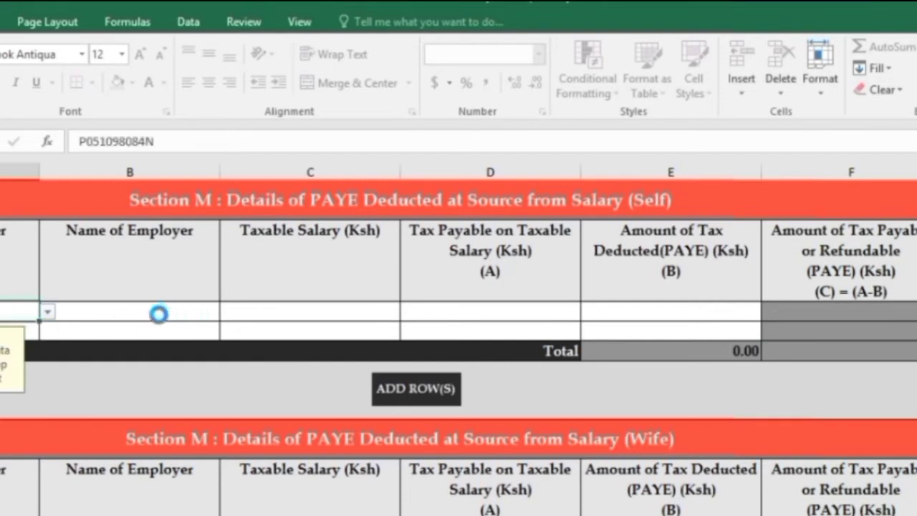
pyautogui.click(151, 315)
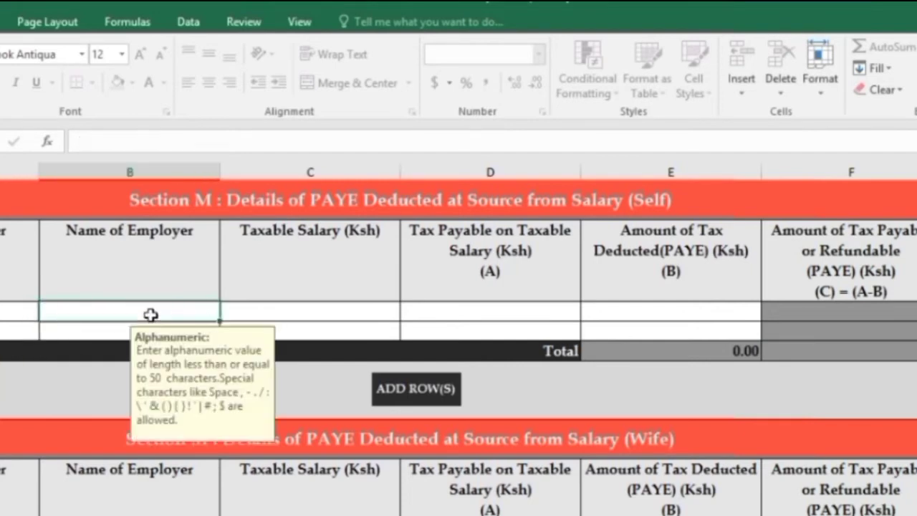
pyautogui.doubleClick(151, 314)
pyautogui.write('t')
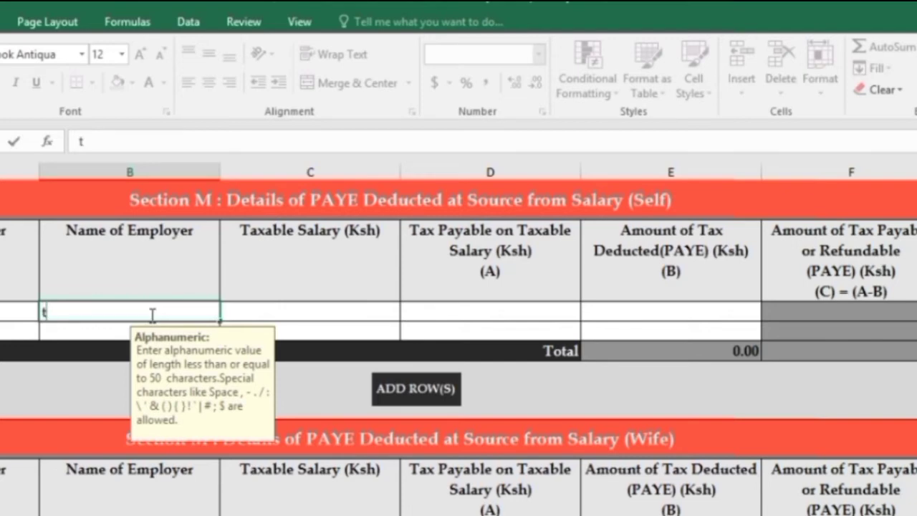
pyautogui.press('BackSpace')
pyautogui.write('TSC')
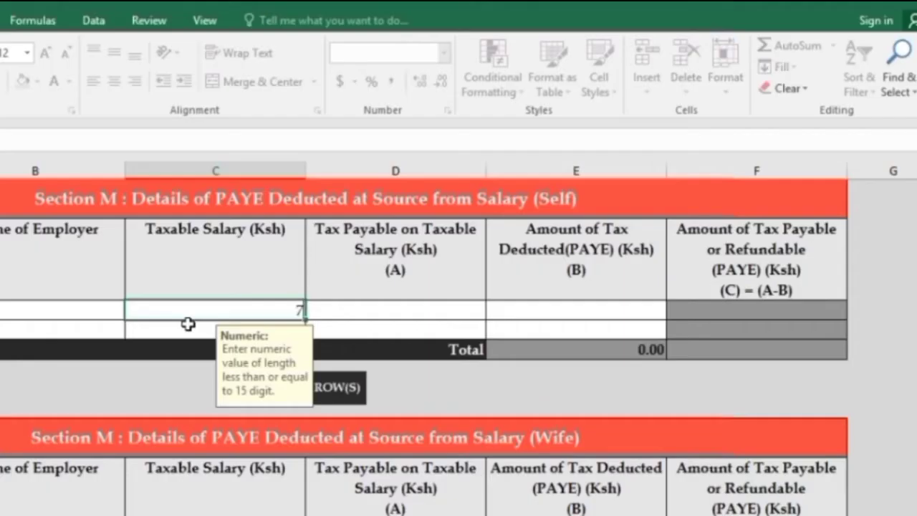
pyautogui.write('27,656')
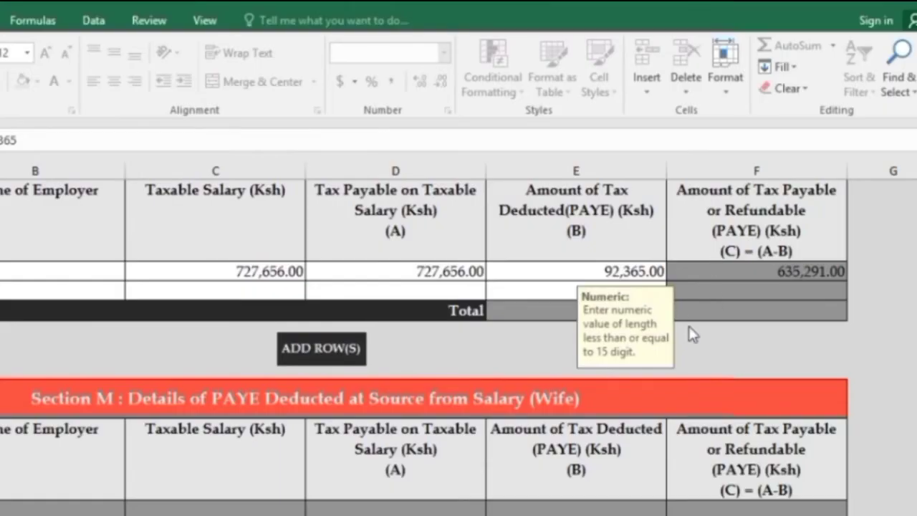
pyautogui.click(567, 278)
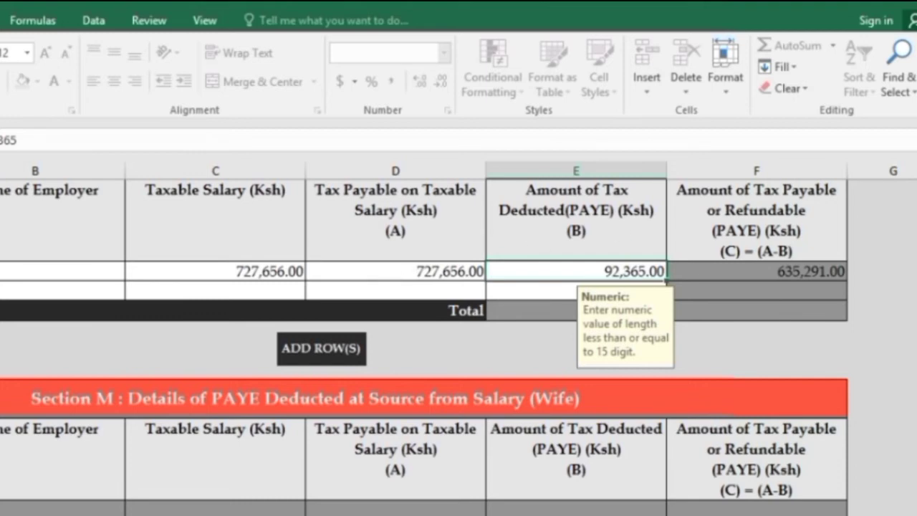
pyautogui.scroll(-3, 459, 344)
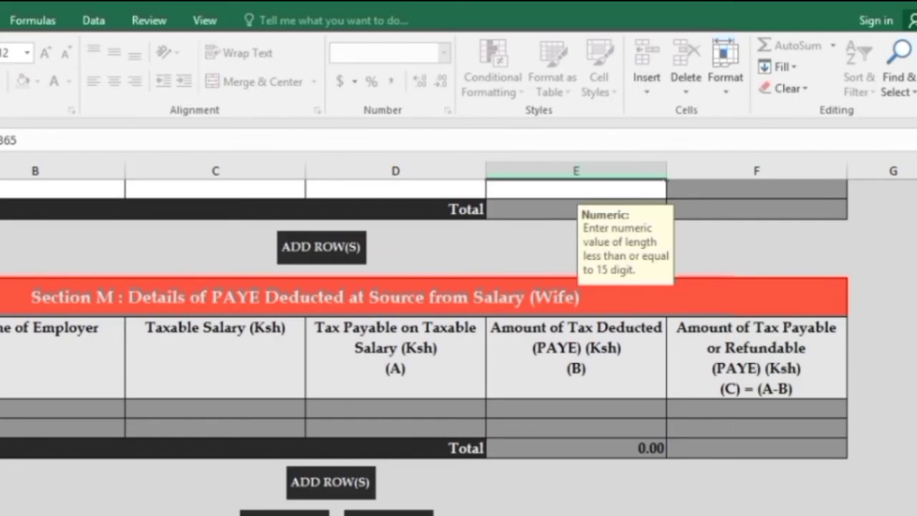
# - Review the Q_IT_Payment_Credits and T_Tax_Computation sheets, then bring up the T-Pay P9 report
pyautogui.click(424, 513)
pyautogui.scroll(3, 458, 344)
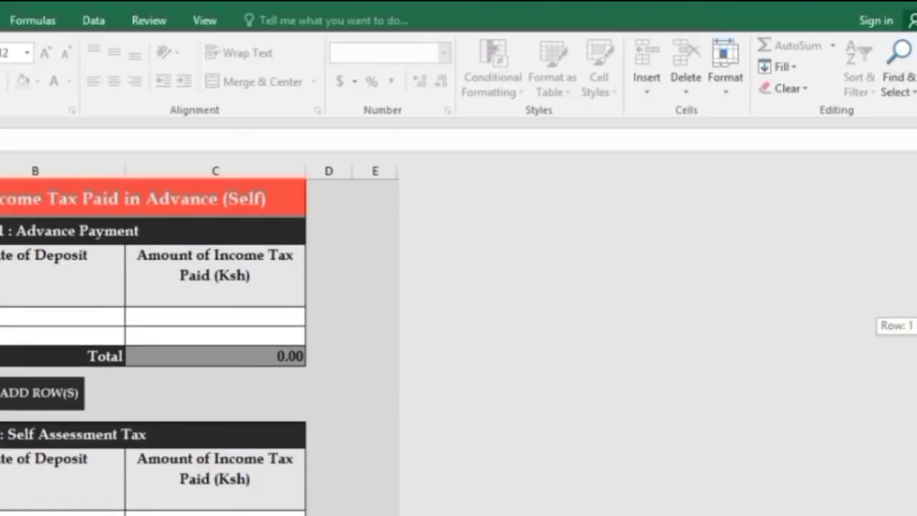
pyautogui.scroll(-5, 154, 343)
pyautogui.scroll(4, 154, 344)
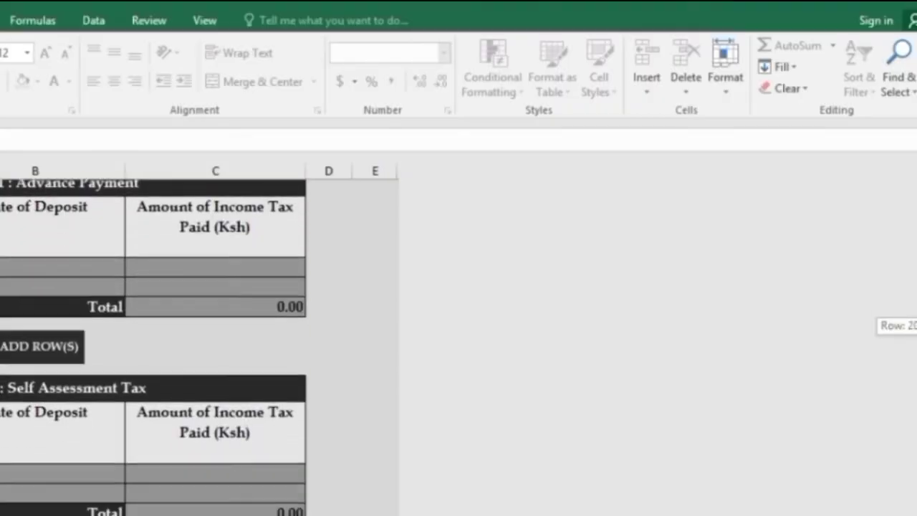
pyautogui.scroll(-1, 884, 467)
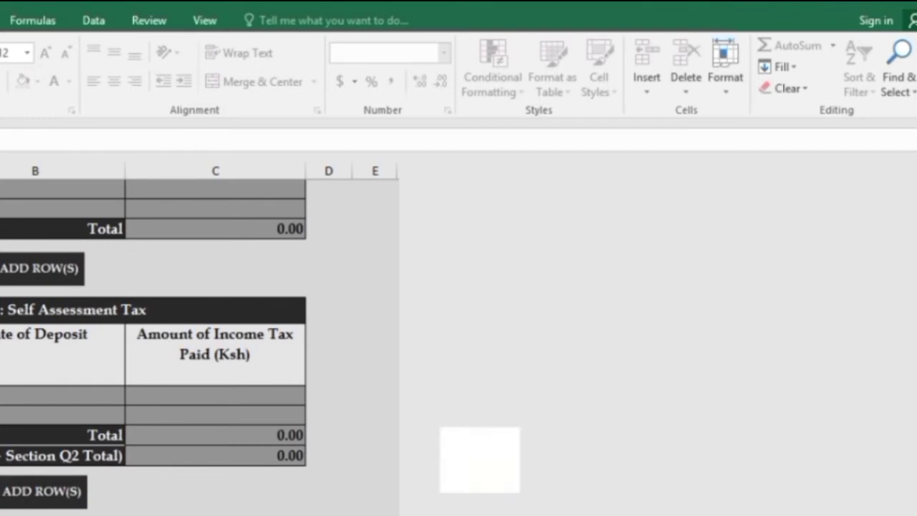
pyautogui.hotkey('ctrl', 'pagedown')
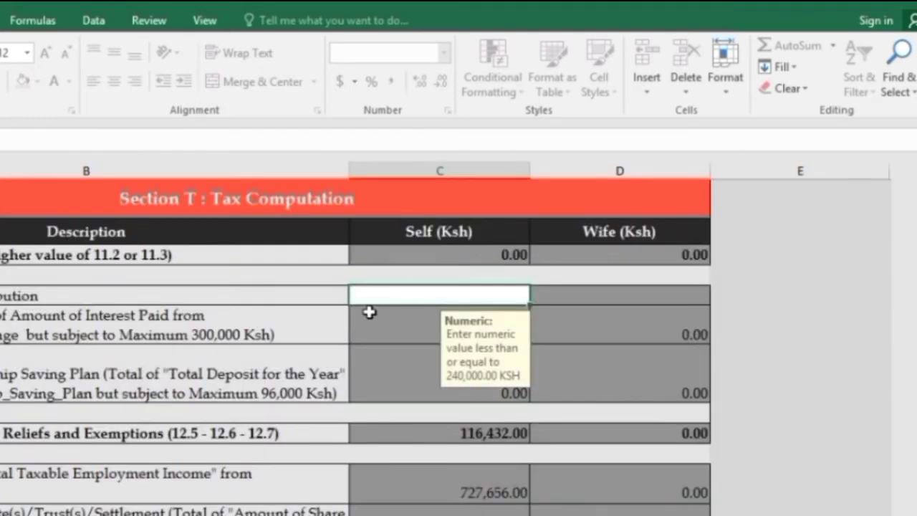
pyautogui.write('0')
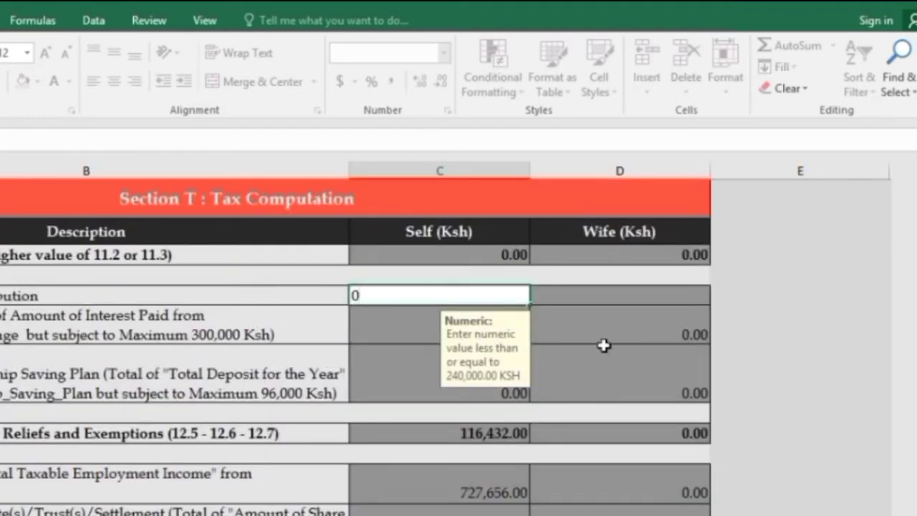
pyautogui.press('BackSpace')
pyautogui.moveTo(916, 261); pyautogui.dragTo(916, 349)
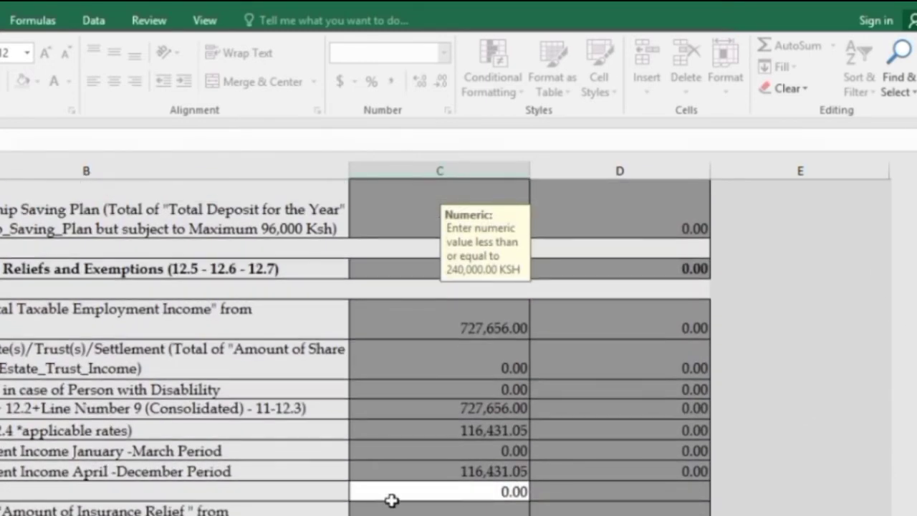
pyautogui.click(442, 495)
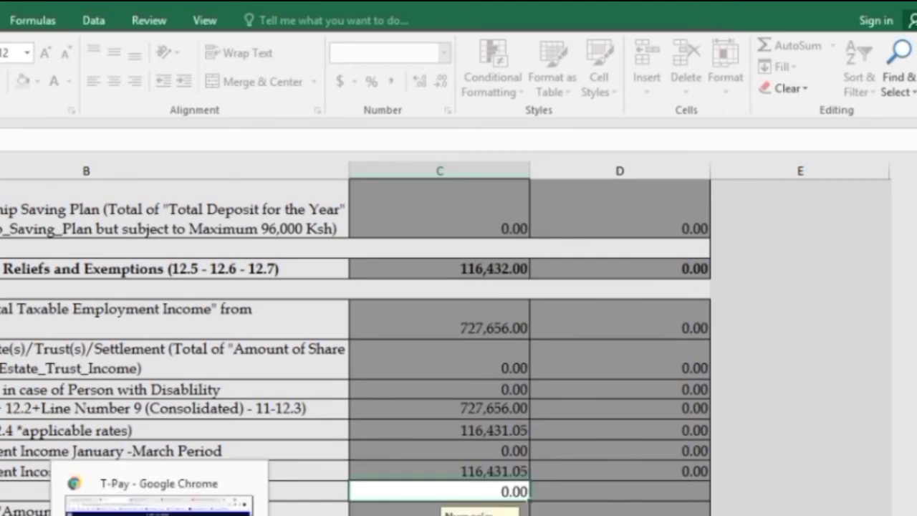
pyautogui.click(159, 505)
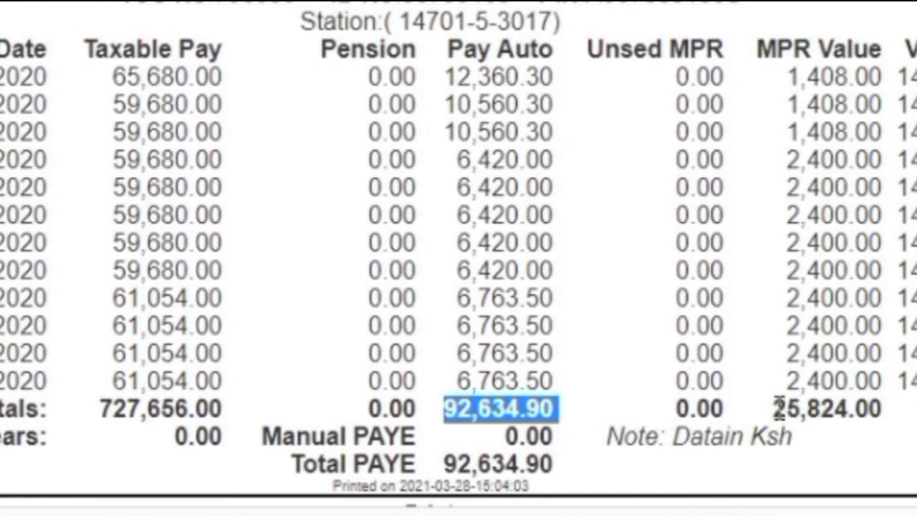
# - Copy the 25,824.00 MPR total from T-Pay and enter it as the Section T relief
pyautogui.moveTo(778, 408); pyautogui.dragTo(904, 426)
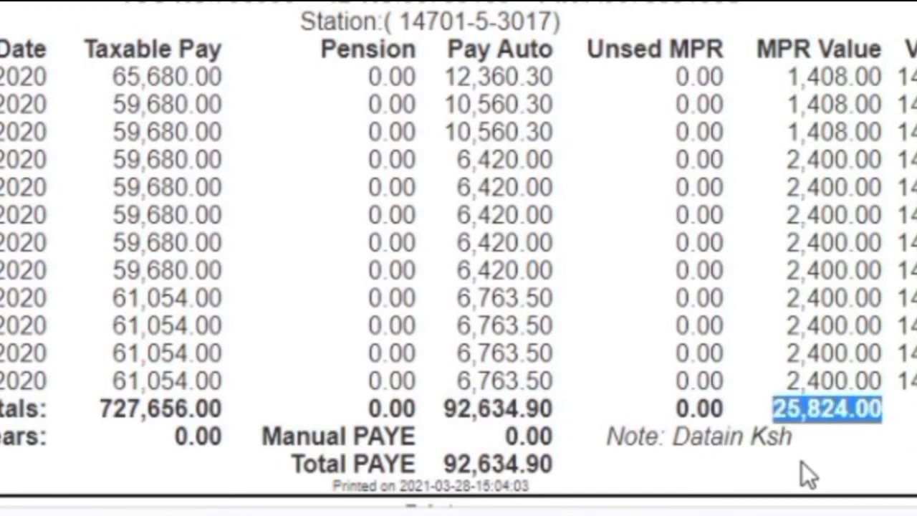
pyautogui.click(624, 513)
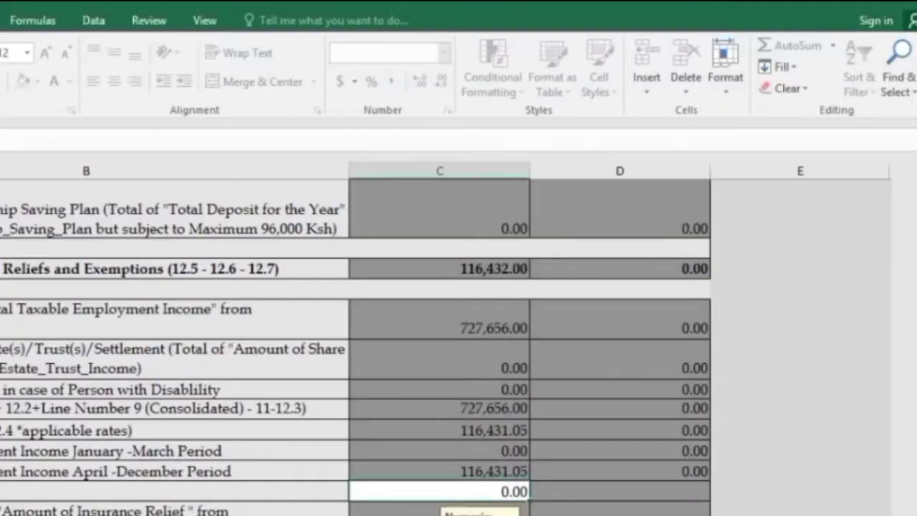
pyautogui.write('2')
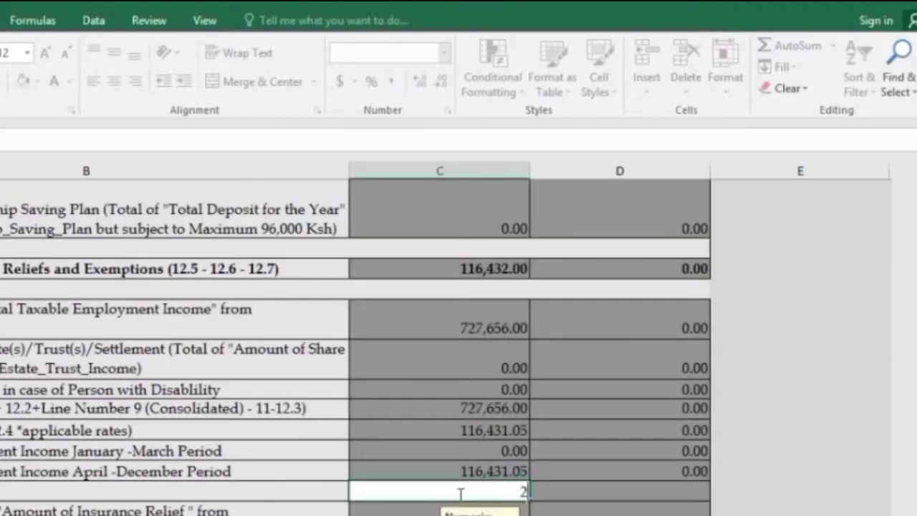
pyautogui.write('5824')
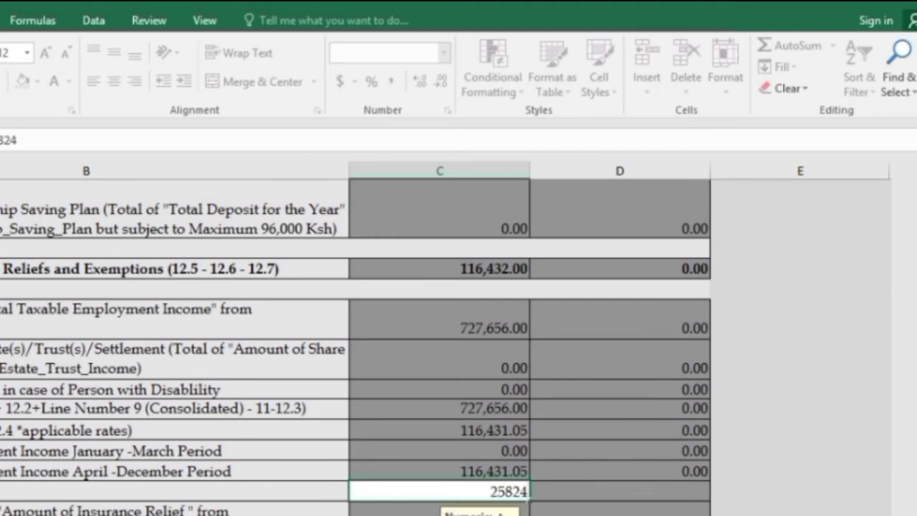
pyautogui.click(482, 493)
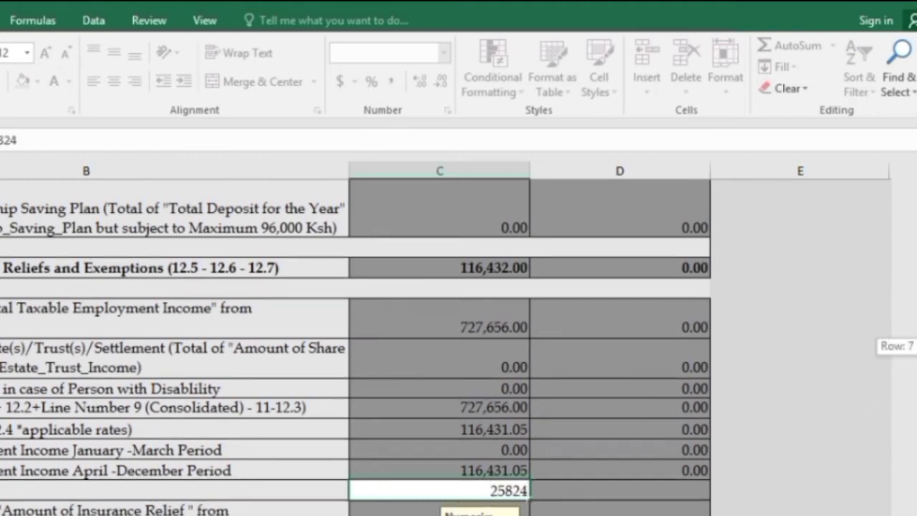
pyautogui.scroll(-2, 871, 352)
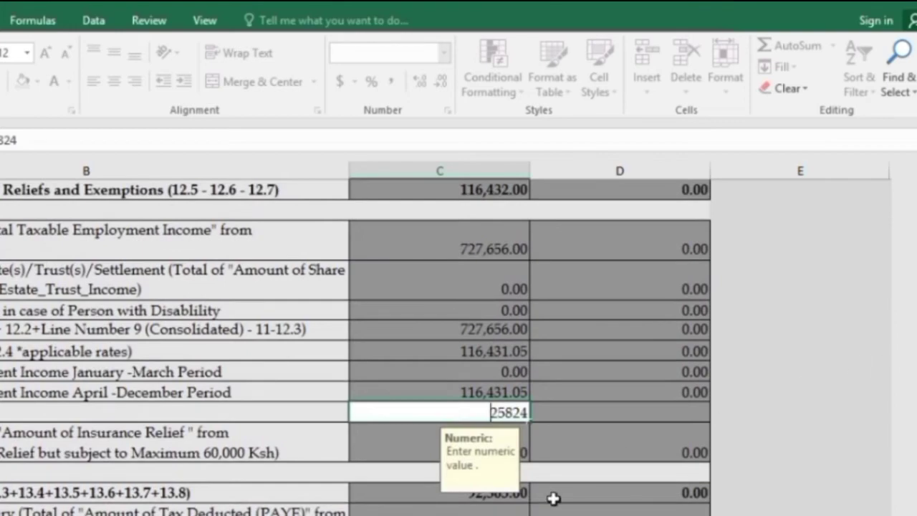
pyautogui.press('Return')
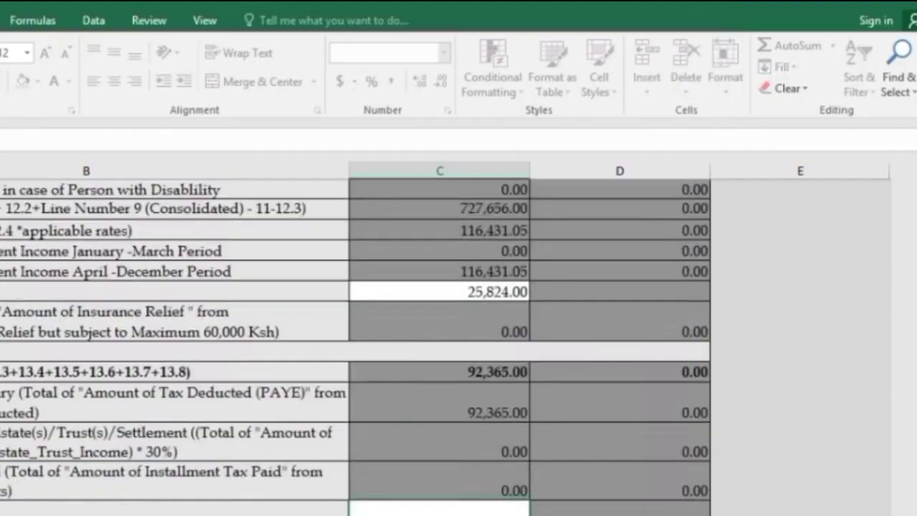
pyautogui.scroll(-3, 863, 402)
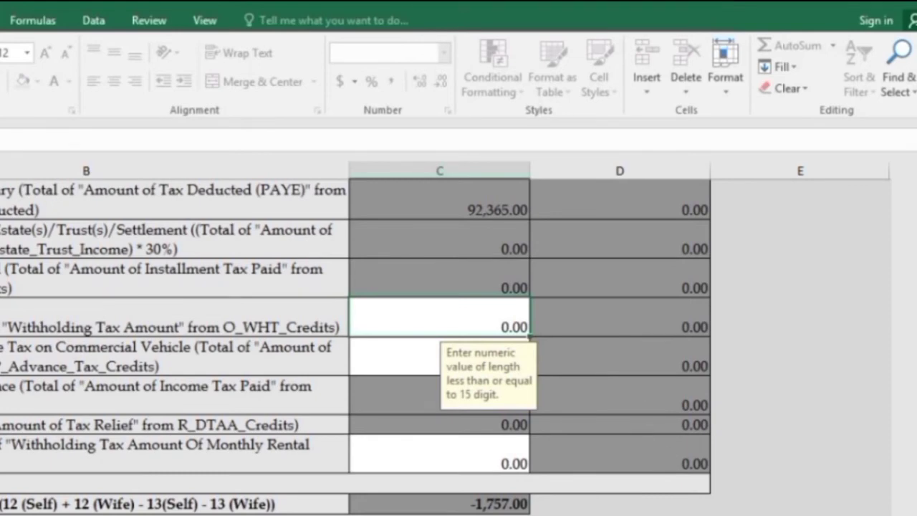
pyautogui.scroll(-1, 358, 323)
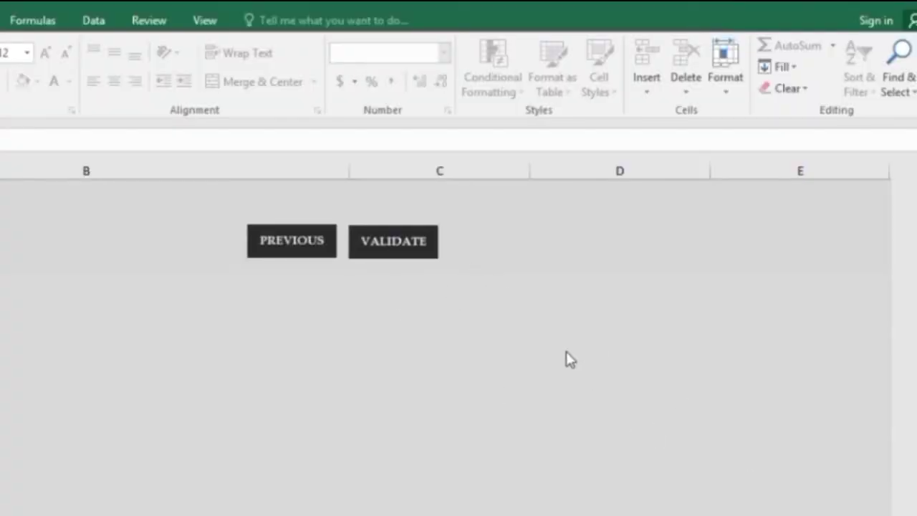
# - Run VALIDATE on the completed return at the bottom of the T_Tax_Computation sheet
pyautogui.click(413, 244)
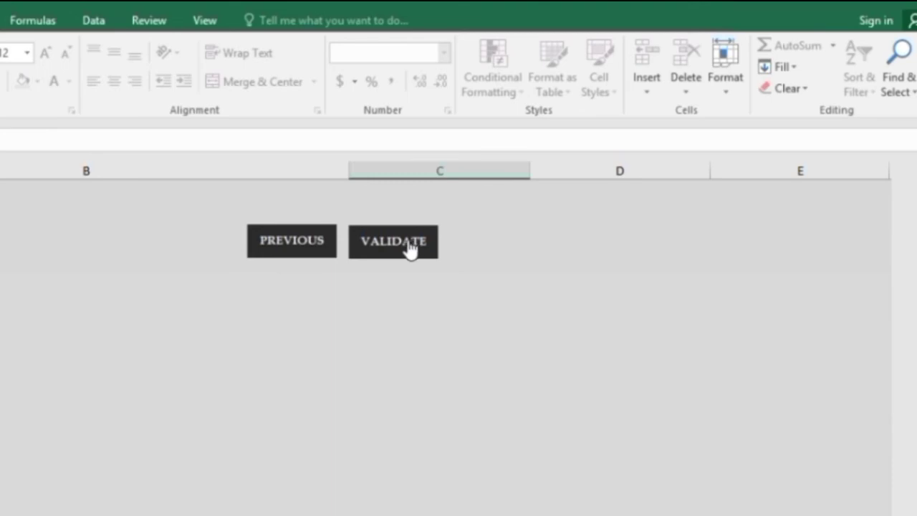
pyautogui.click(406, 245)
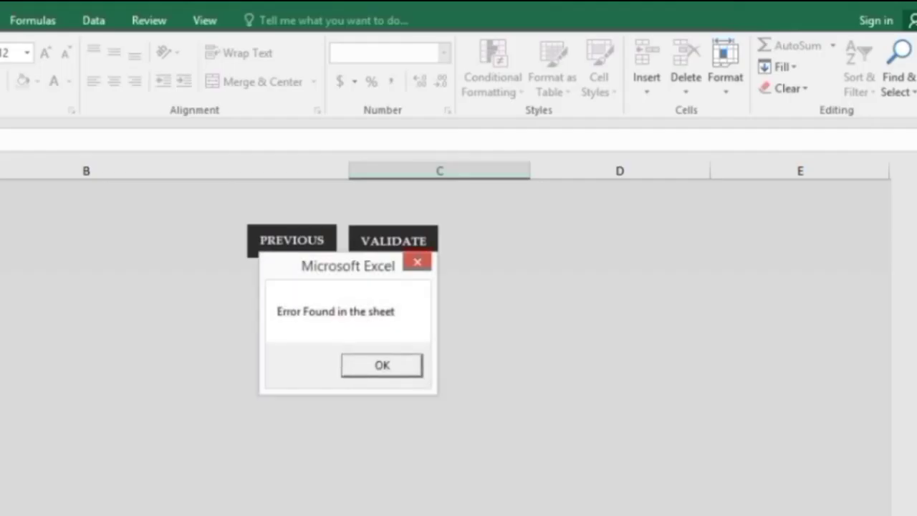
# - Fix the missing Bank Name on the Errors sheet by choosing M-Payment, then validate again
pyautogui.click(395, 360)
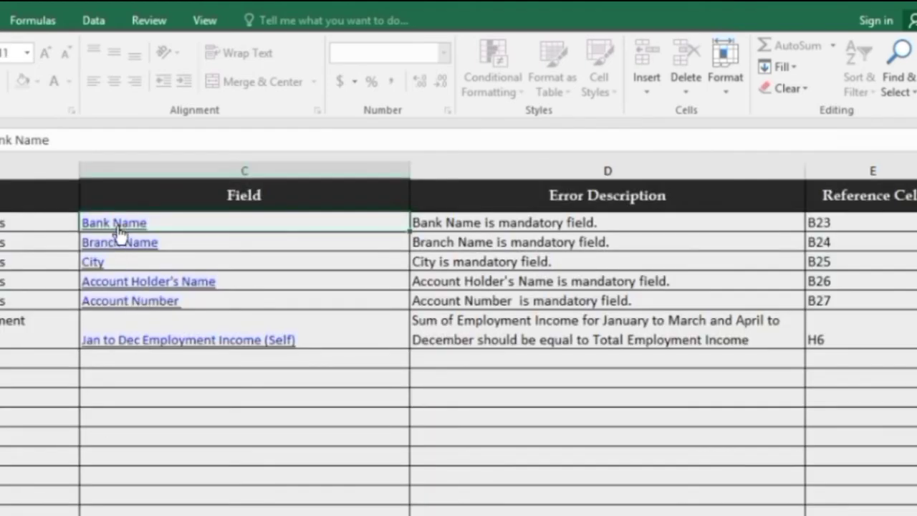
pyautogui.click(114, 223)
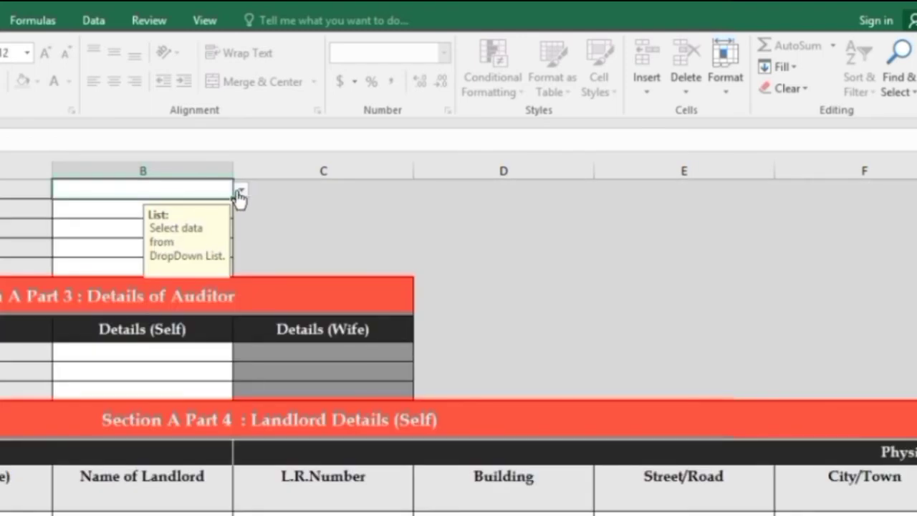
pyautogui.click(241, 190)
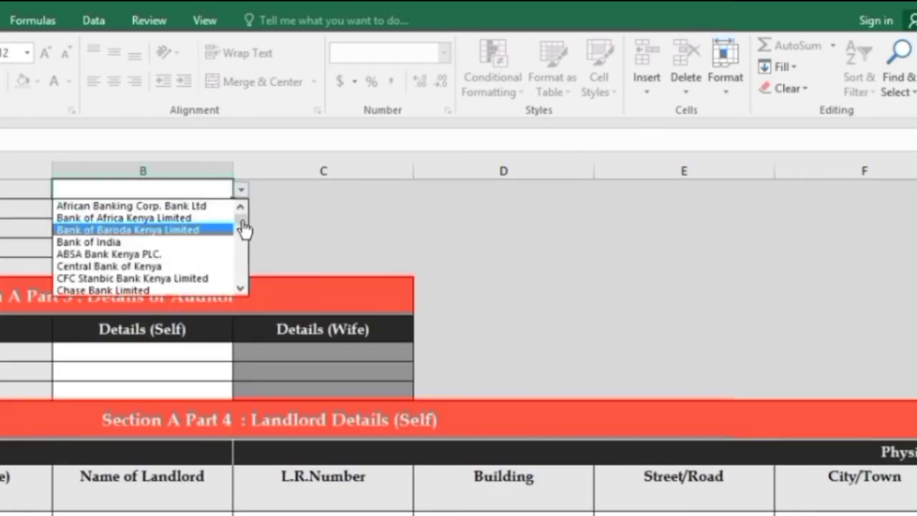
pyautogui.moveTo(244, 229); pyautogui.dragTo(240, 273)
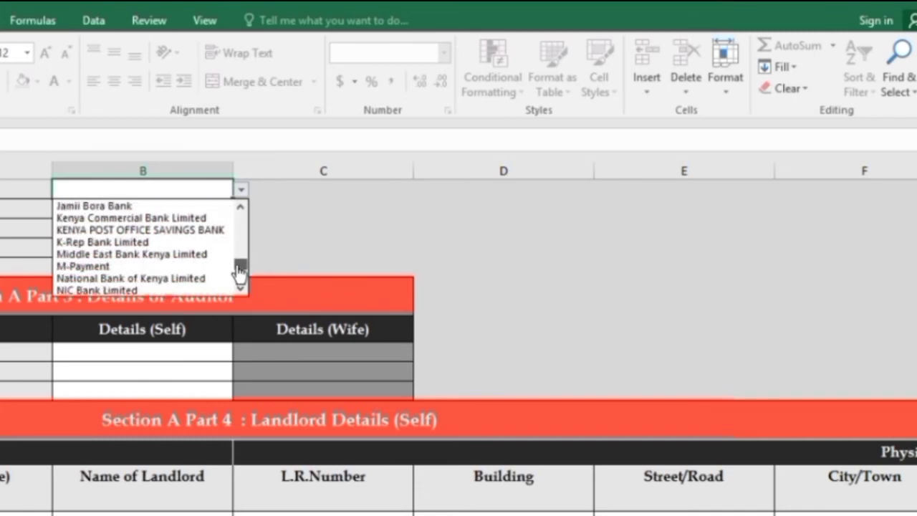
pyautogui.click(143, 264)
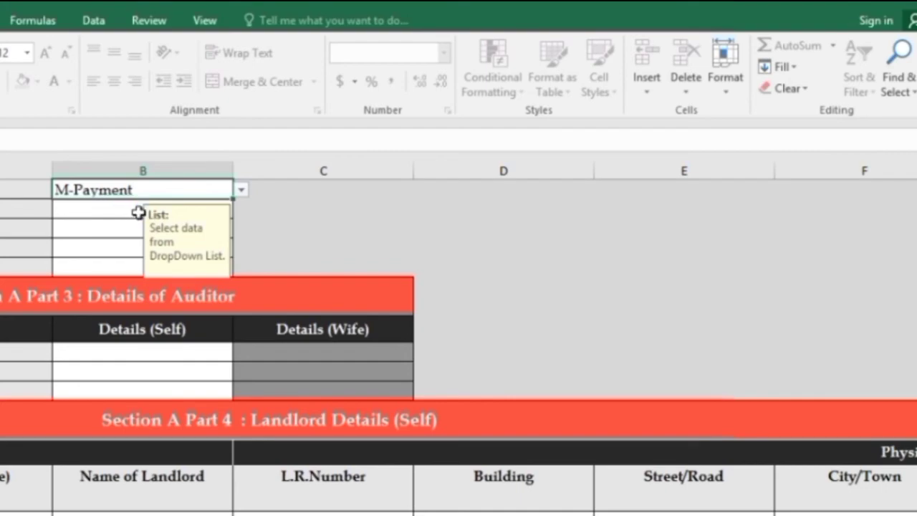
pyautogui.click(117, 211)
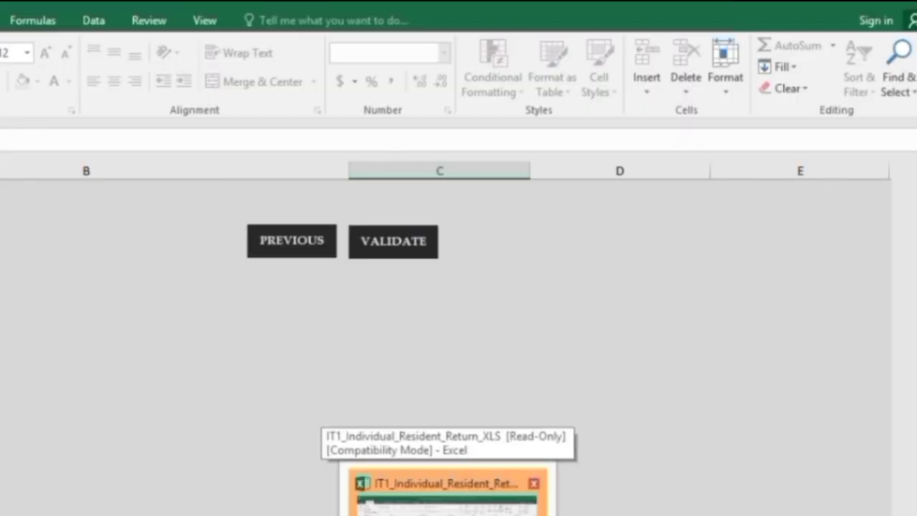
pyautogui.click(447, 506)
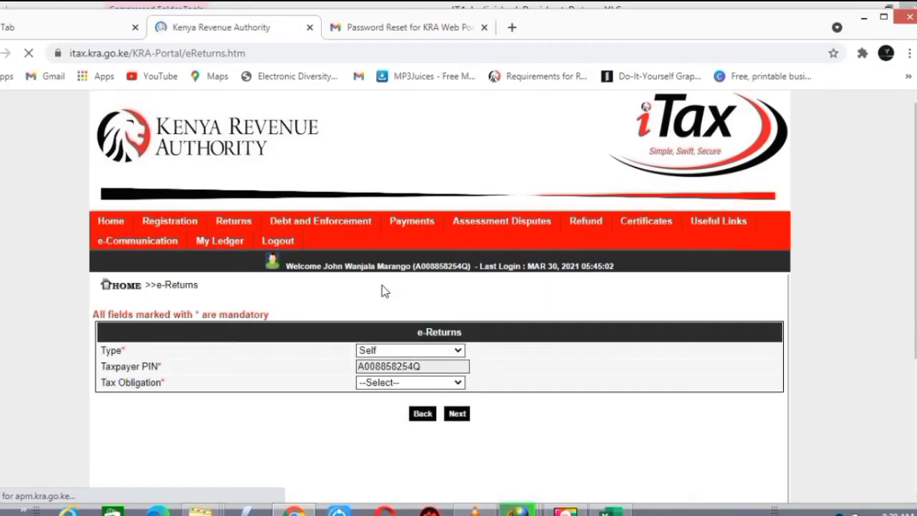
# - Select Income Tax - Resident Individual as the tax obligation and continue to its form
pyautogui.click(457, 382)
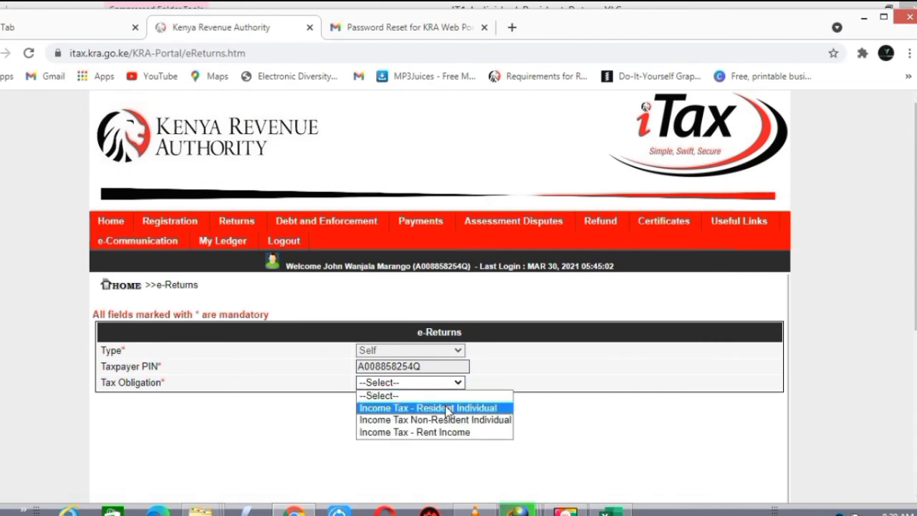
pyautogui.click(447, 408)
pyautogui.click(464, 415)
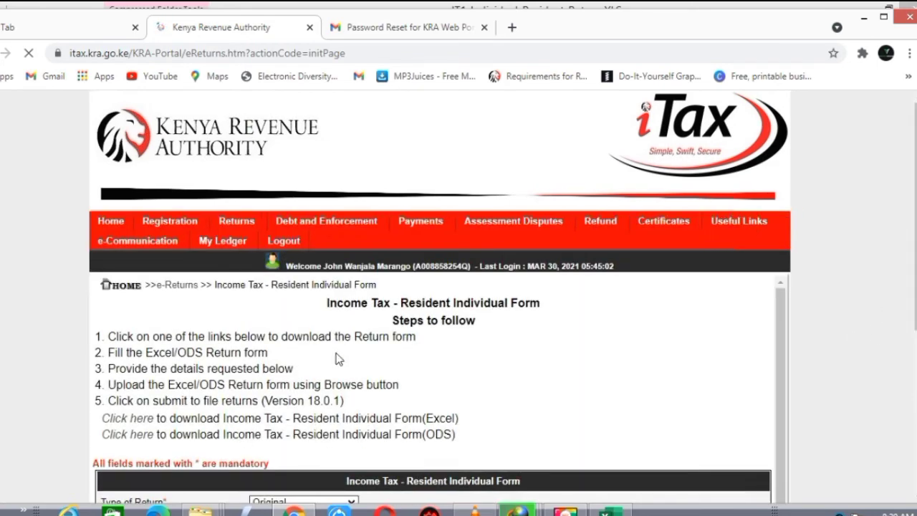
# - Attach the generated ITR zip file and agree to the terms and conditions
pyautogui.scroll(-1, 440, 301)
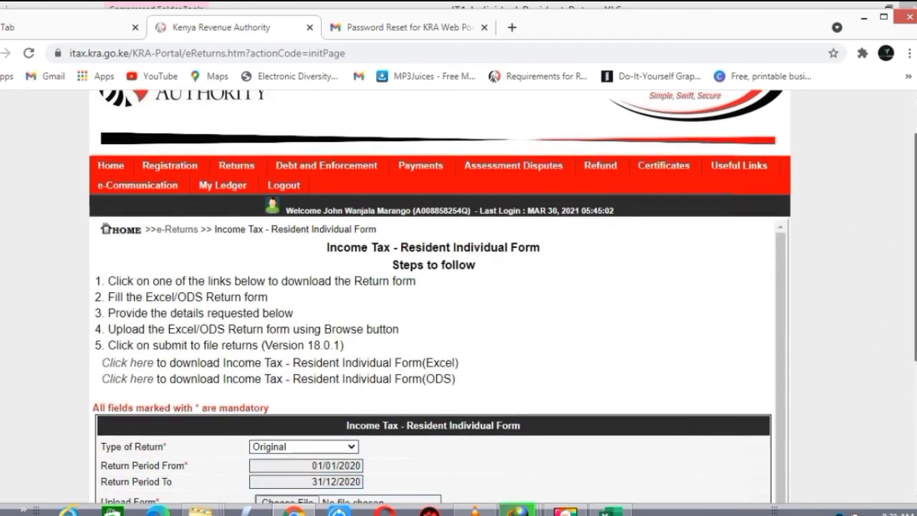
pyautogui.scroll(-2, 386, 391)
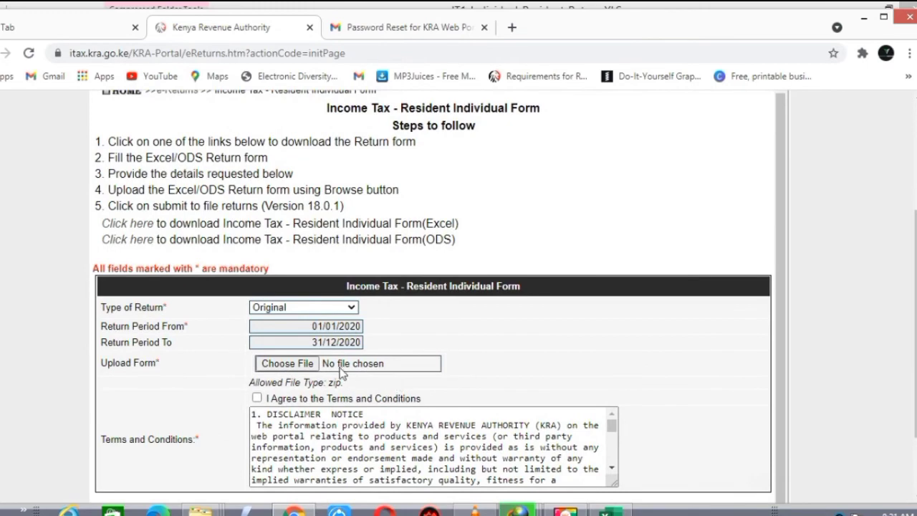
pyautogui.click(303, 369)
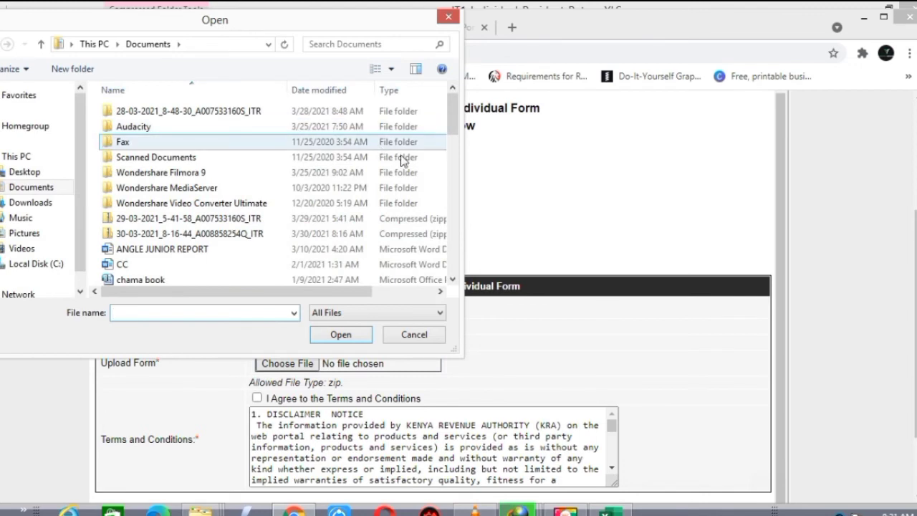
pyautogui.click(280, 235)
pyautogui.click(348, 340)
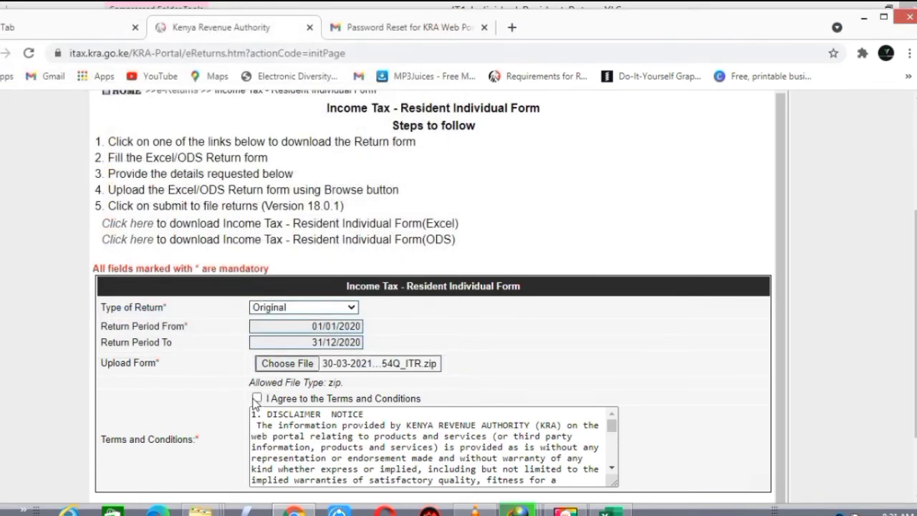
pyautogui.click(257, 398)
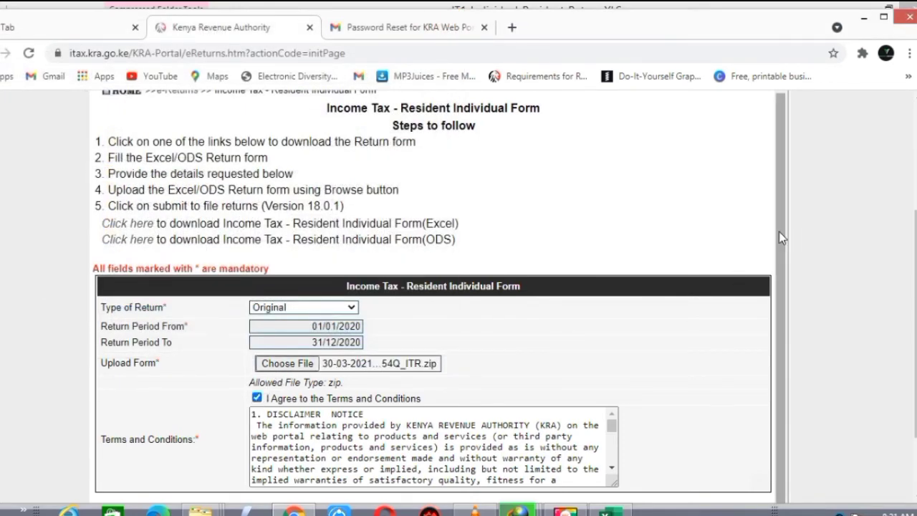
pyautogui.scroll(-1, 779, 232)
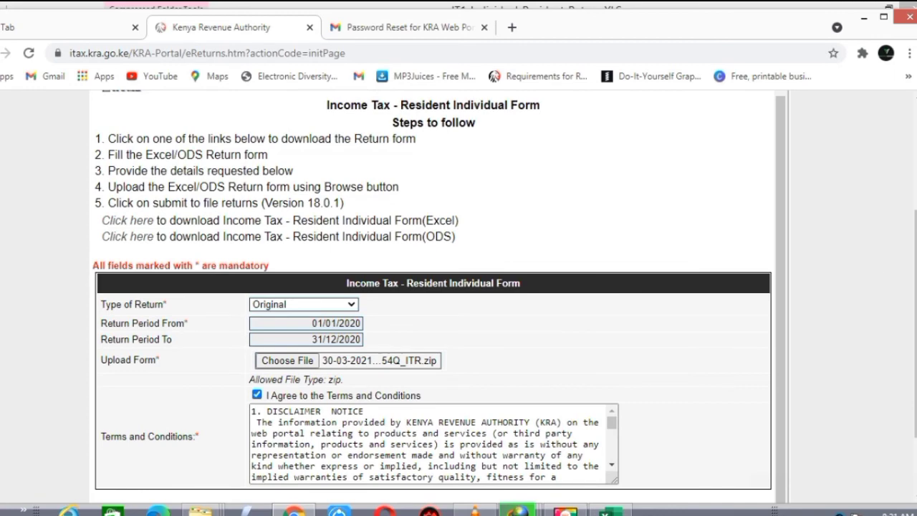
pyautogui.scroll(-2, 887, 374)
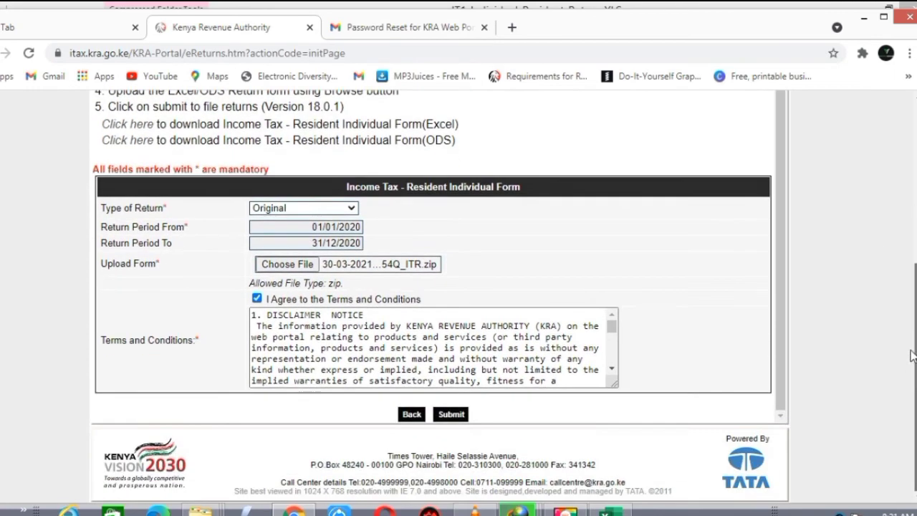
# - Submit the return, download and open receipt_2.pdf, and dismiss the survey popup
pyautogui.click(452, 416)
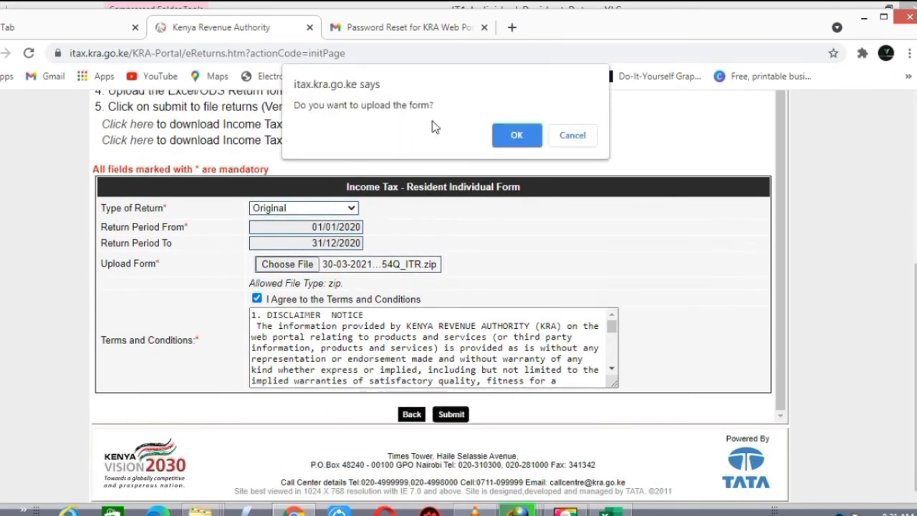
pyautogui.click(513, 136)
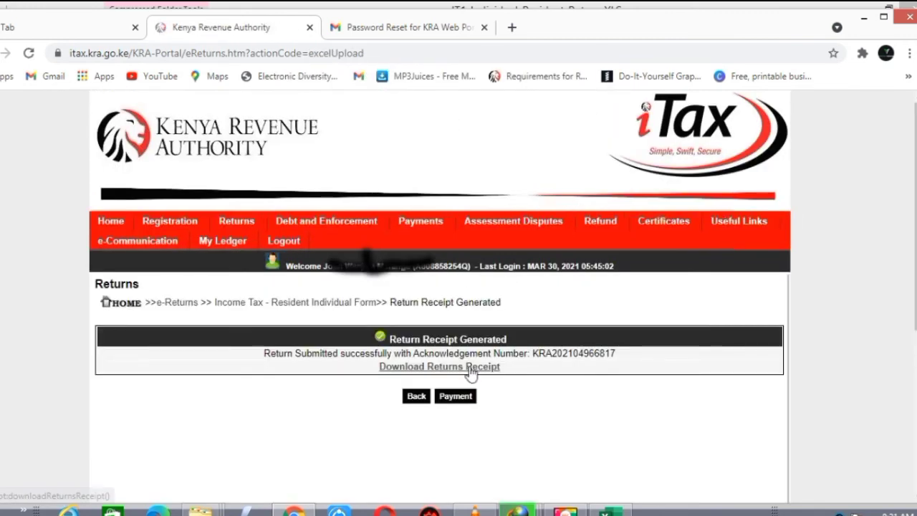
pyautogui.click(469, 371)
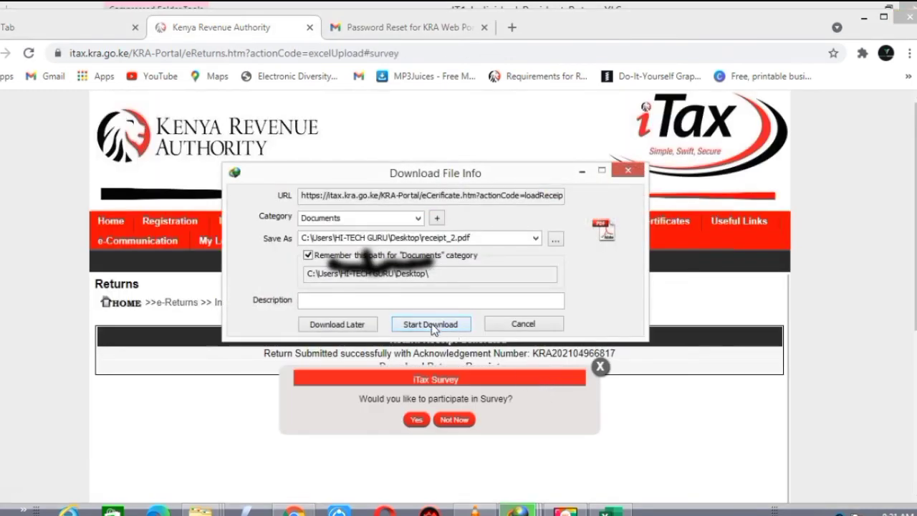
pyautogui.click(413, 327)
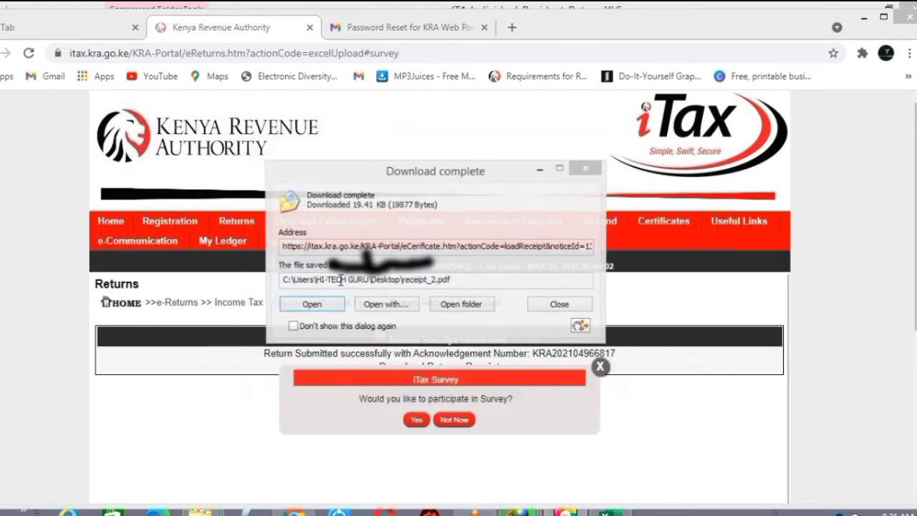
pyautogui.click(334, 306)
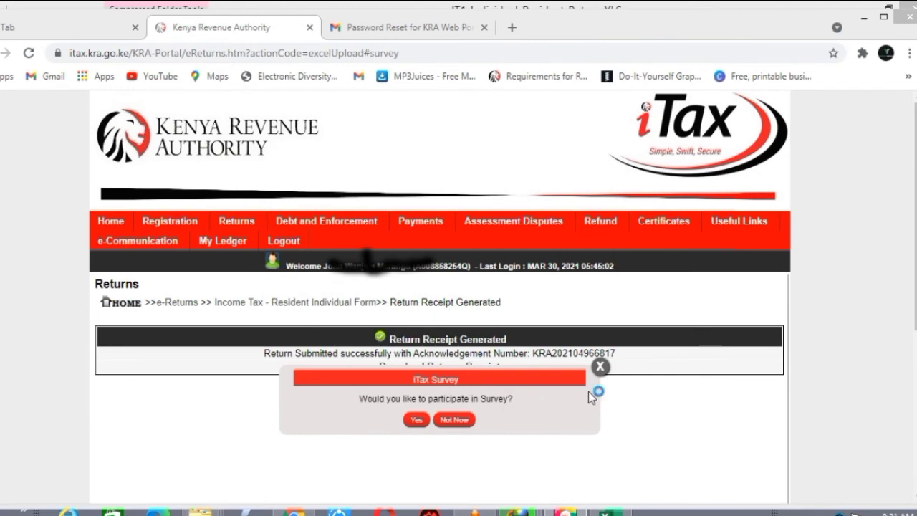
pyautogui.click(600, 368)
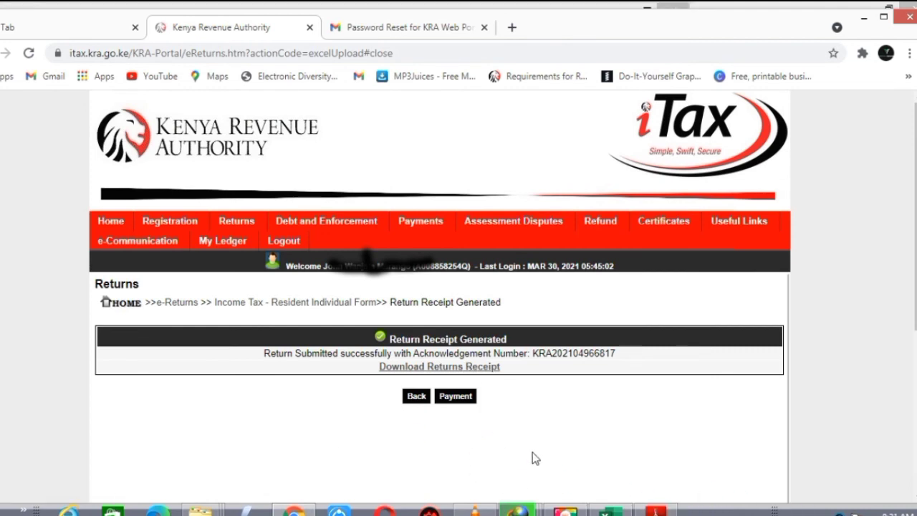
pyautogui.click(667, 512)
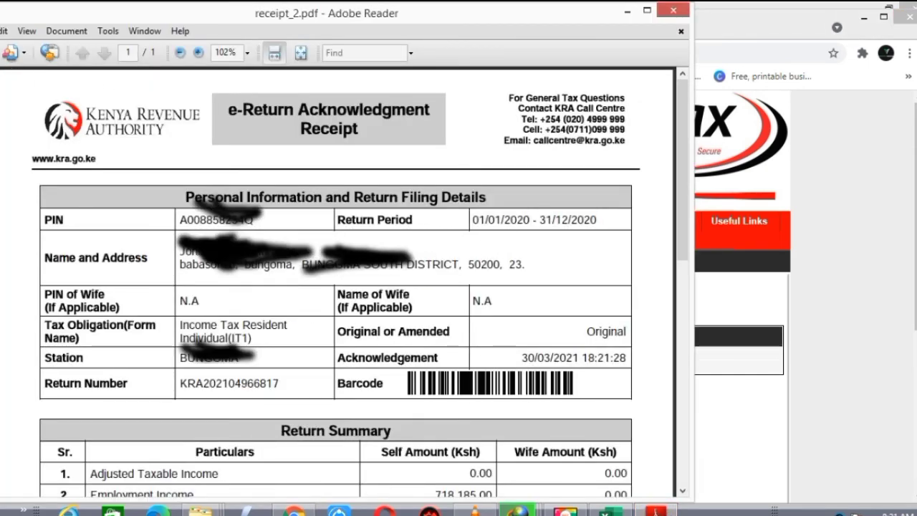
# - Print receipt_2.pdf on the EPSON L220 Series printer
pyautogui.click(0, 31)
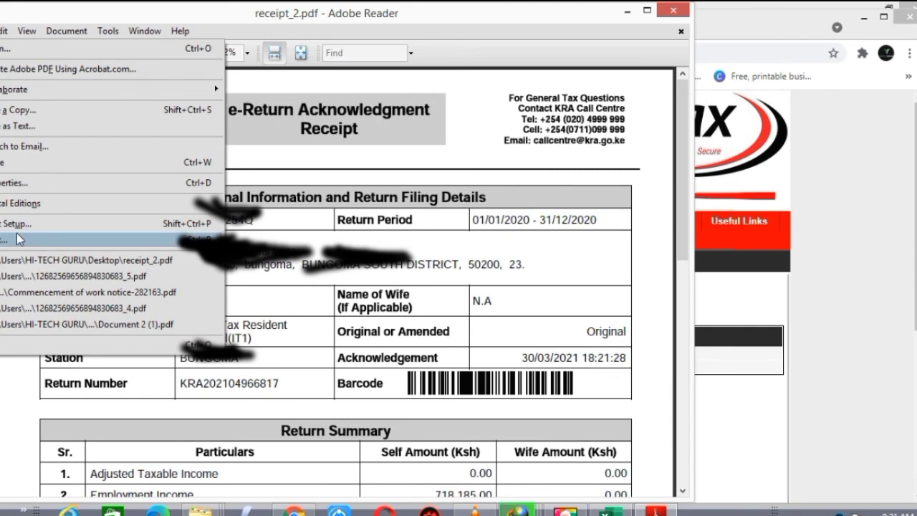
pyautogui.click(18, 234)
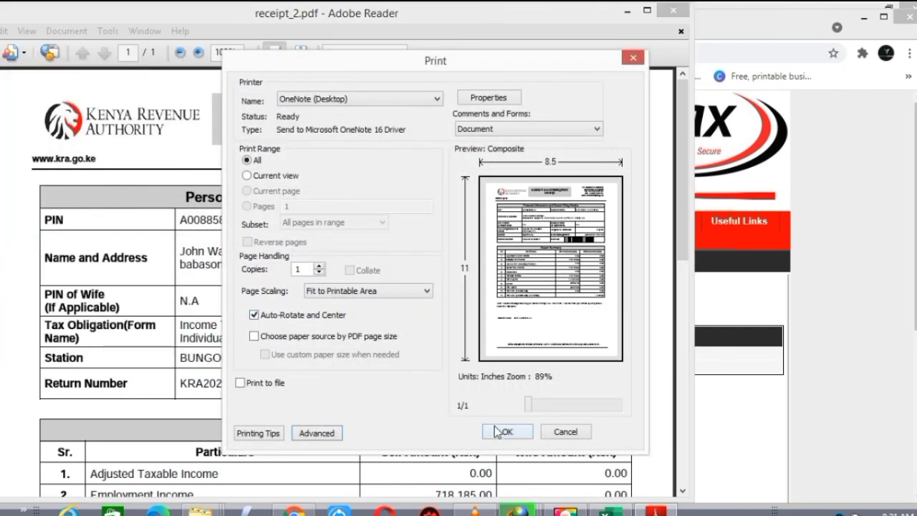
pyautogui.click(438, 101)
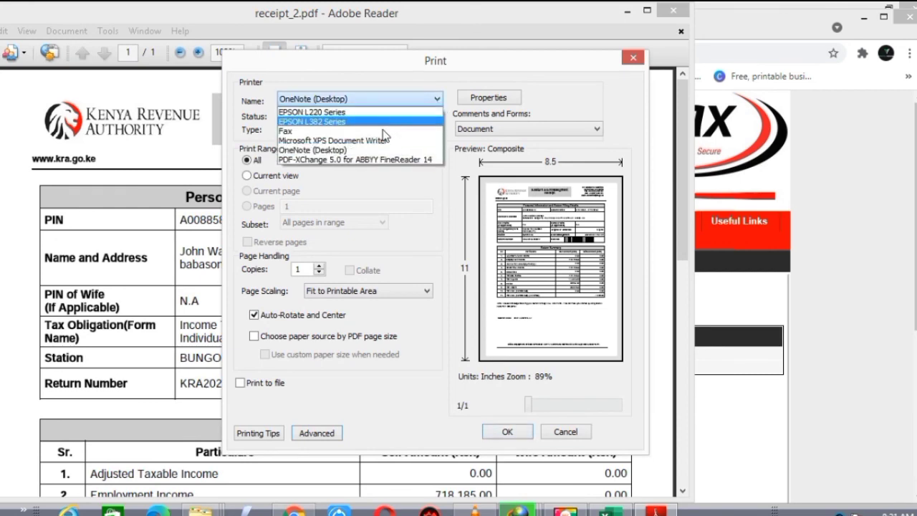
pyautogui.click(373, 113)
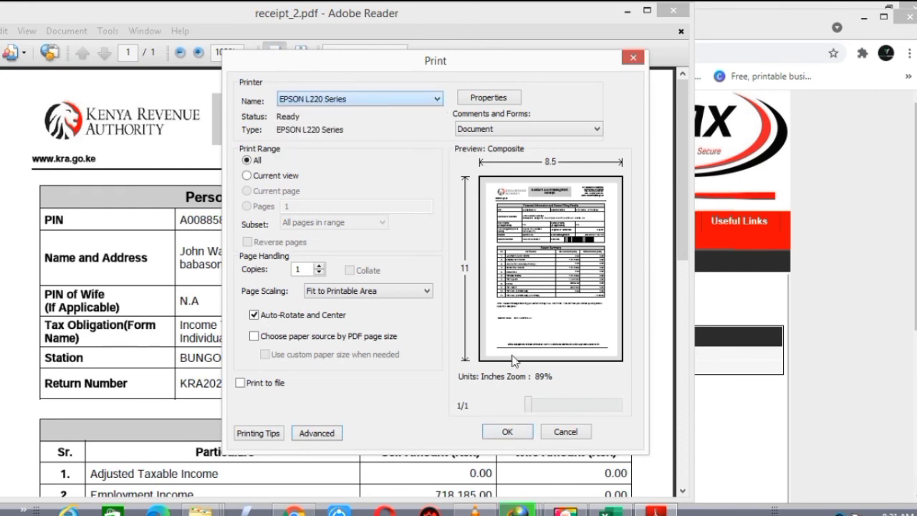
pyautogui.click(508, 429)
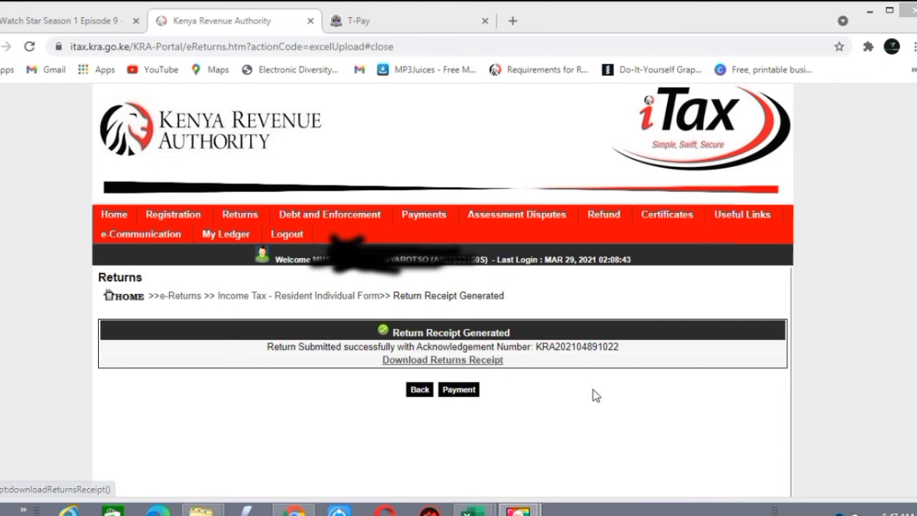
# - Download the returns receipt again as receipt.pdf, accepting the duplicate link, and open it
pyautogui.click(462, 360)
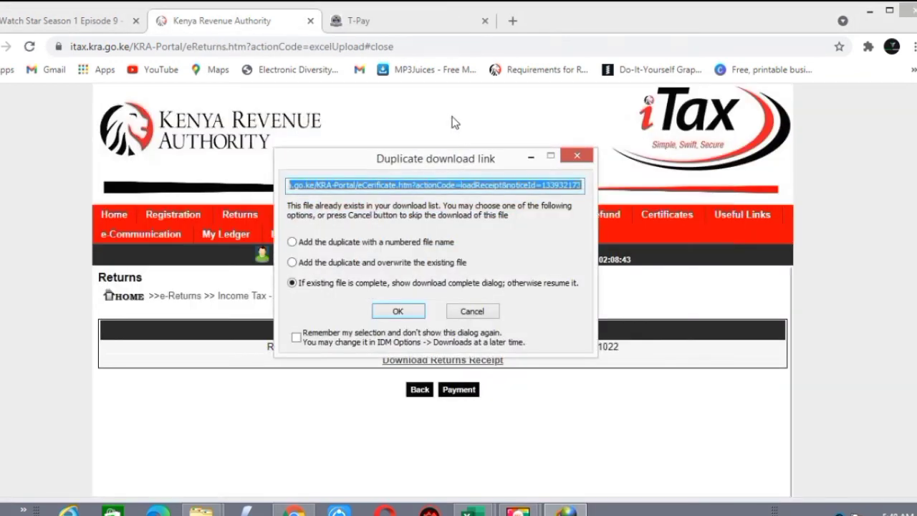
pyautogui.click(398, 313)
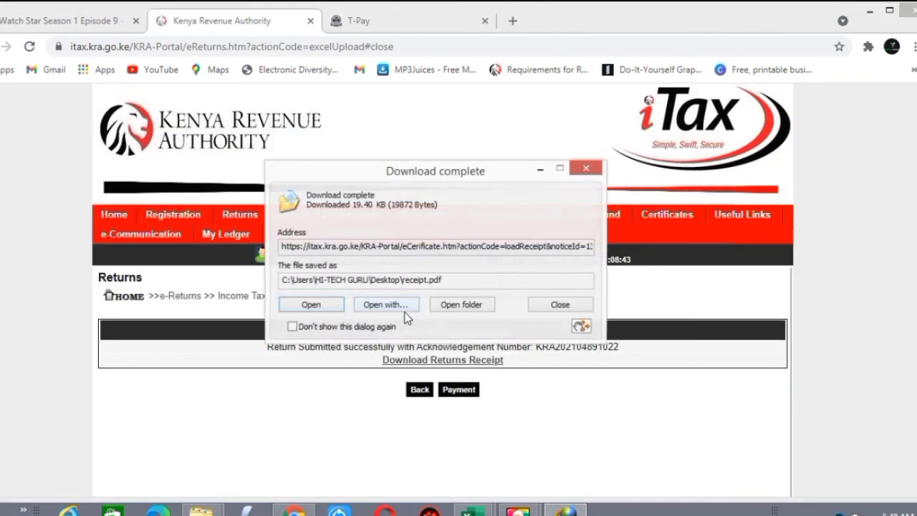
pyautogui.click(332, 307)
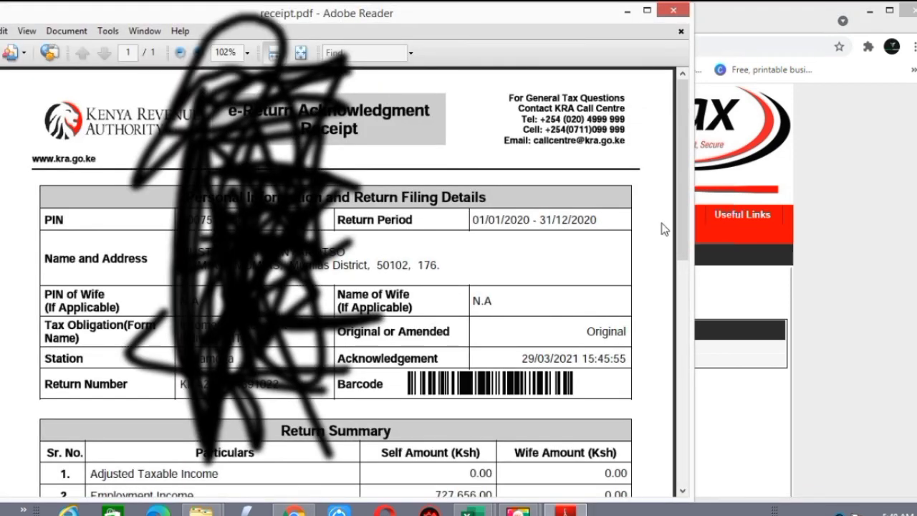
# - Review receipt.pdf down to its Search Code, then close Adobe Reader
pyautogui.moveTo(682, 153); pyautogui.dragTo(699, 348)
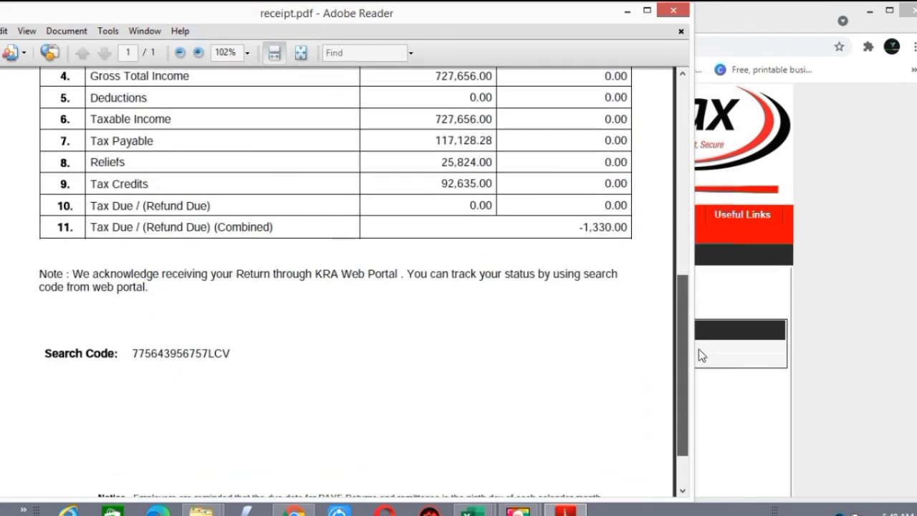
pyautogui.moveTo(699, 349); pyautogui.dragTo(712, 394)
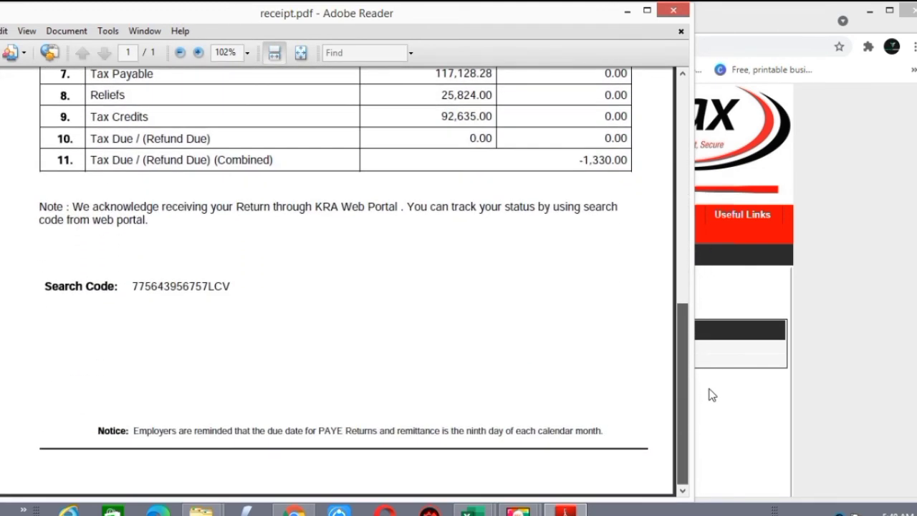
pyautogui.click(677, 11)
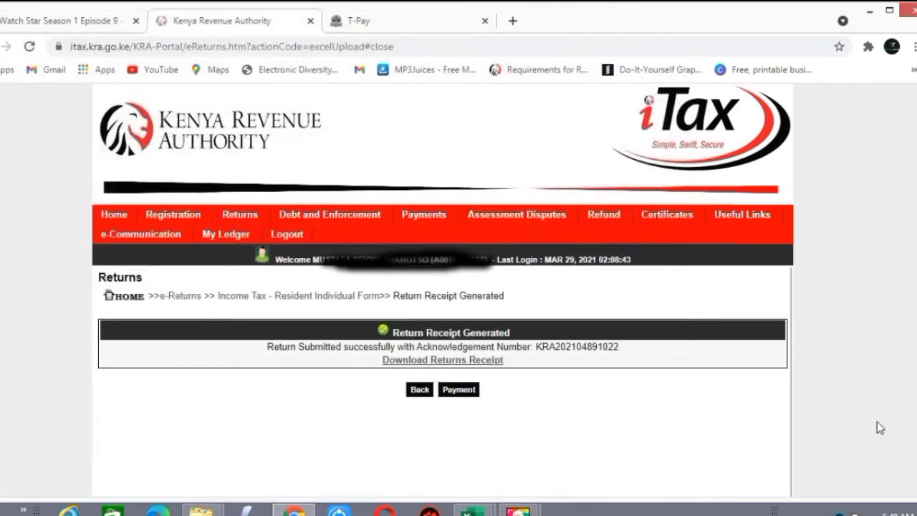